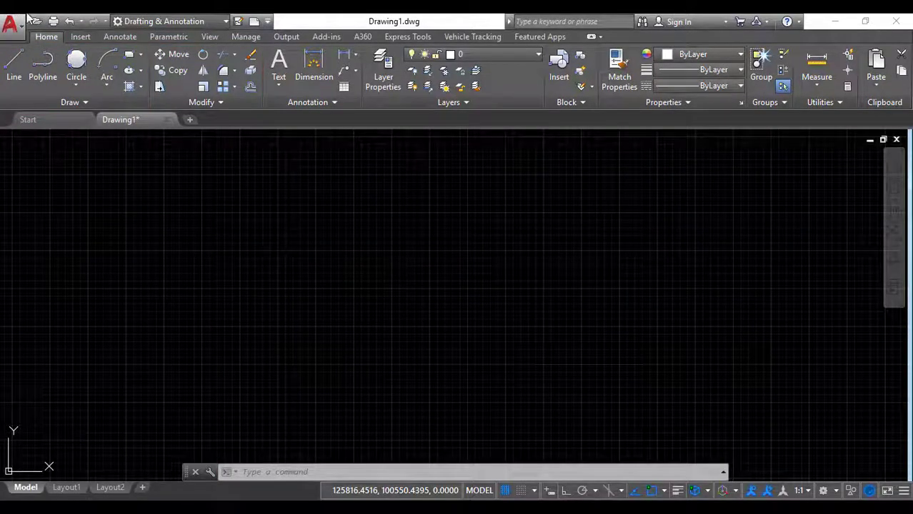
left_click(158, 72)
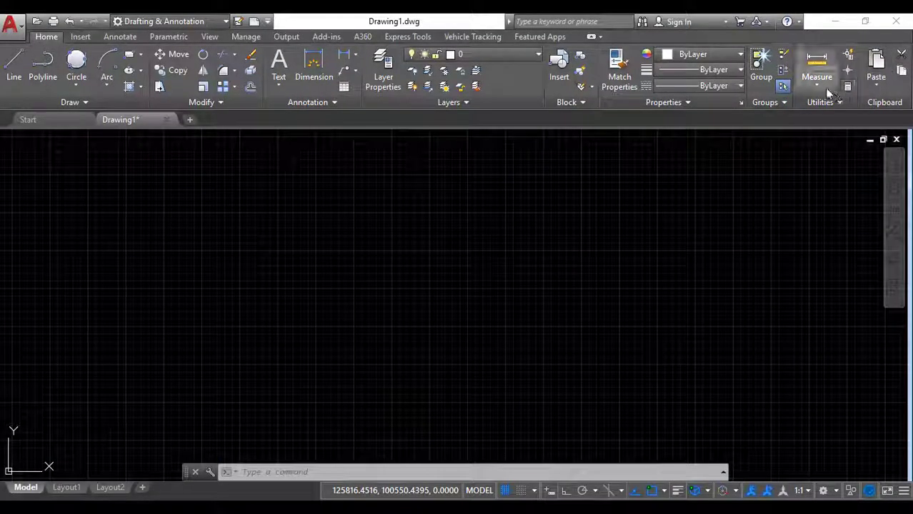
left_click(824, 87)
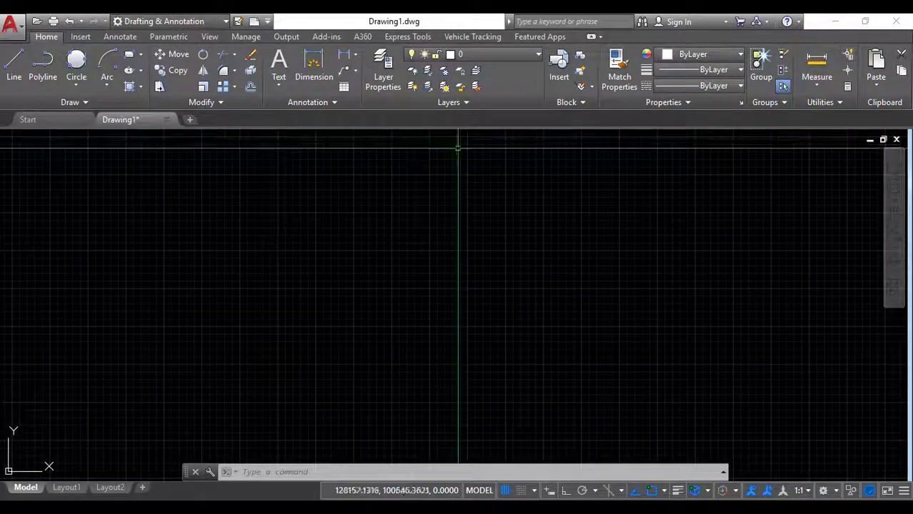
type("re")
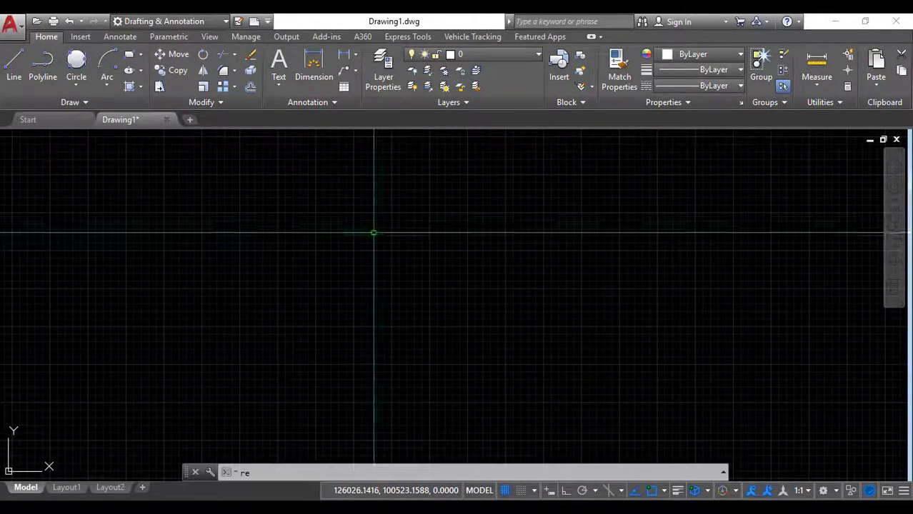
key("Return")
left_click(318, 246)
left_click(292, 271)
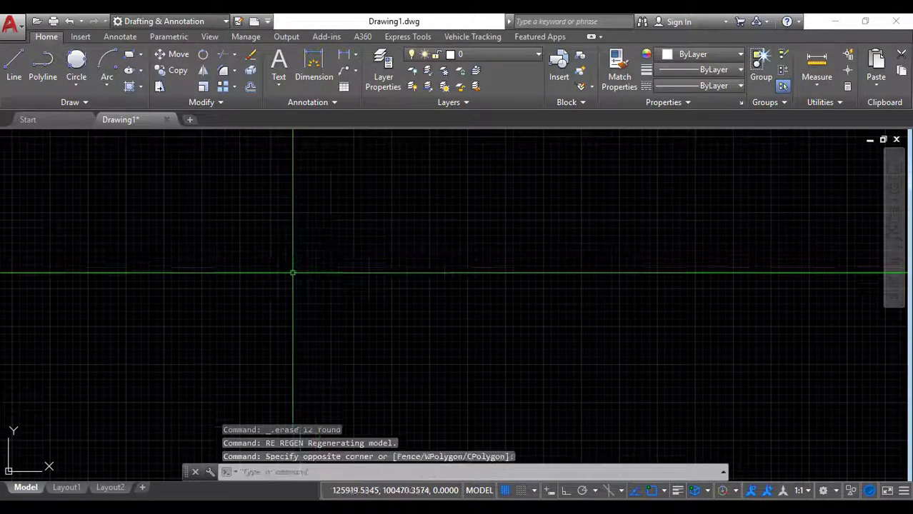
Draw a rectangle about 170 units wide and 117 units high in the empty model space.
type("rec")
key("Return")
left_click(297, 250)
left_click(426, 338)
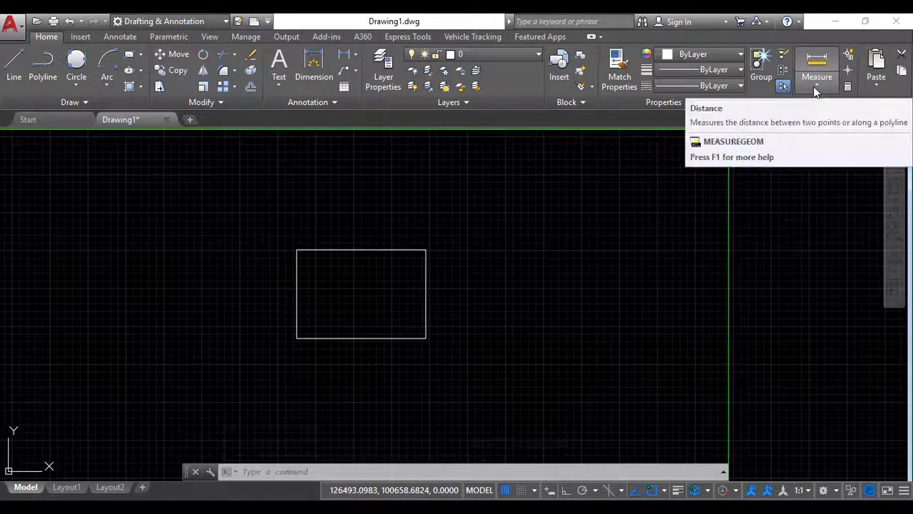
Measure the distance along the rectangle's top edge between its two upper corners, and end the measurement.
left_click(814, 89)
left_click(831, 109)
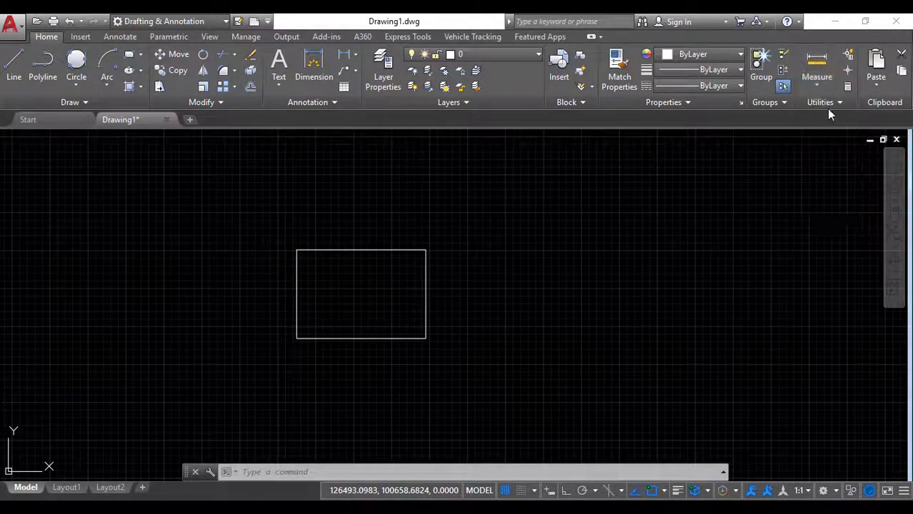
left_click(297, 250)
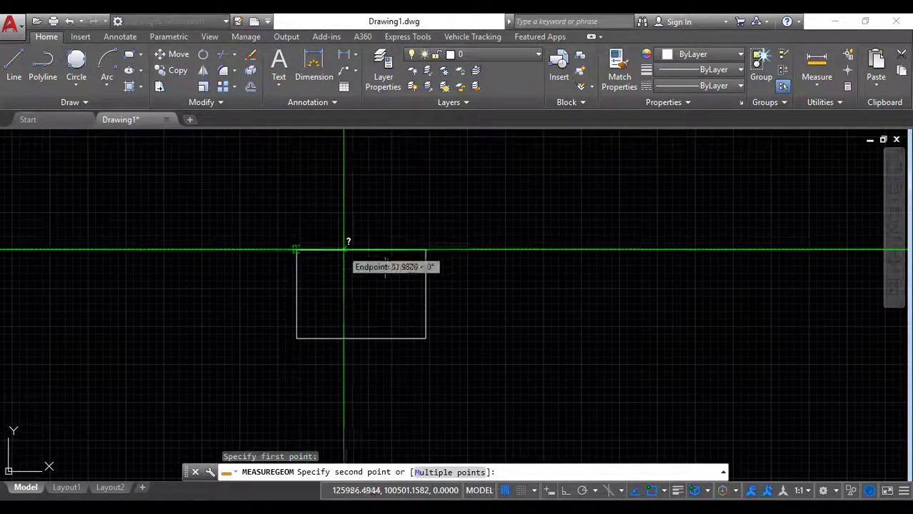
left_click(426, 248)
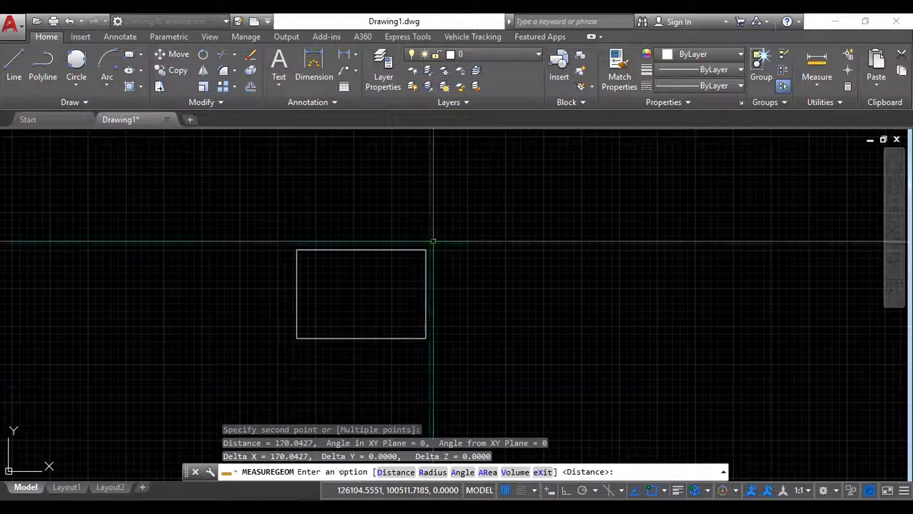
key("Escape")
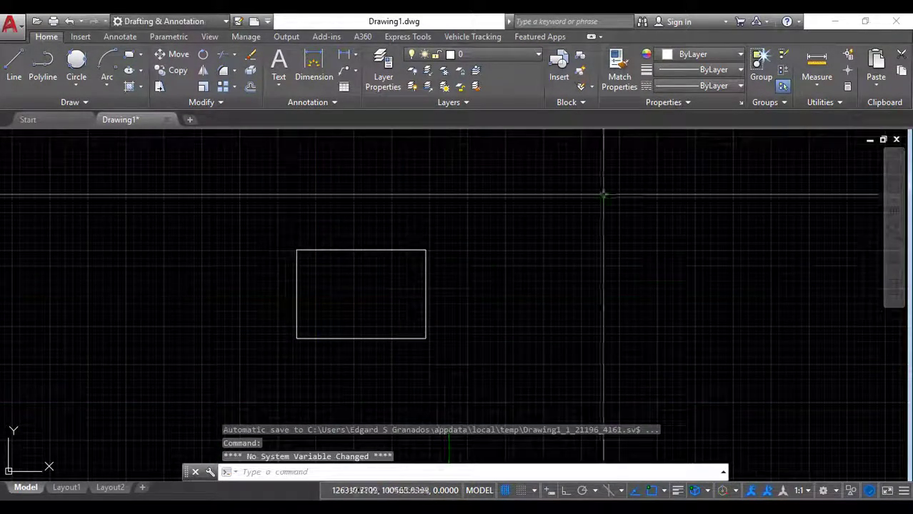
Measure the rectangle's diagonal from its lower-left corner to its upper-right corner, and end the measurement.
left_click(817, 85)
left_click(832, 108)
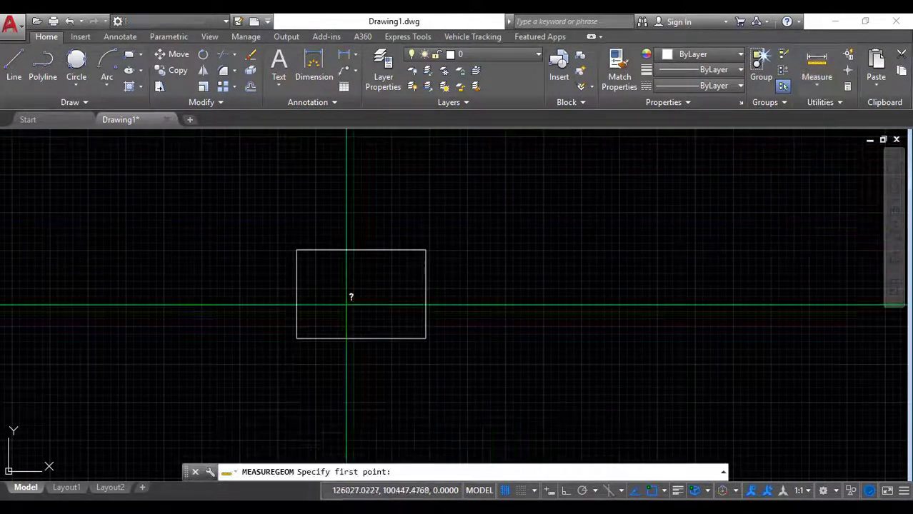
left_click(296, 338)
left_click(426, 250)
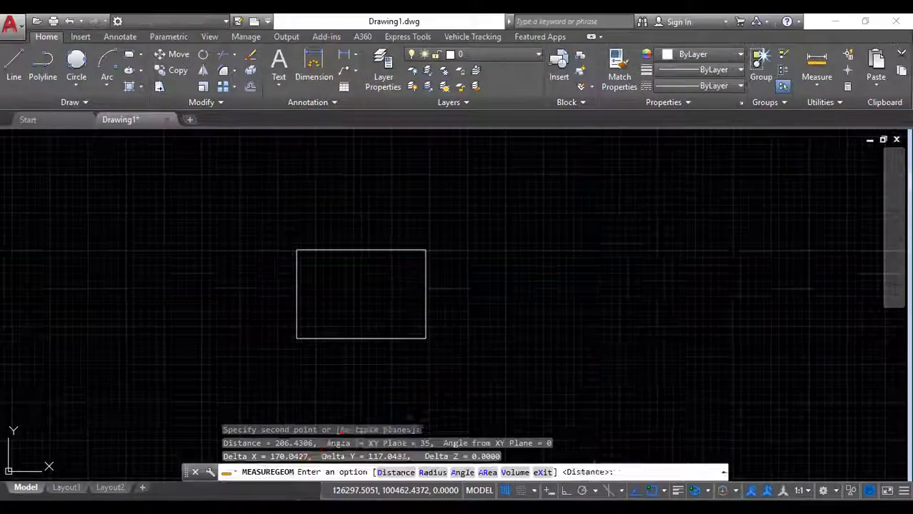
key("Escape")
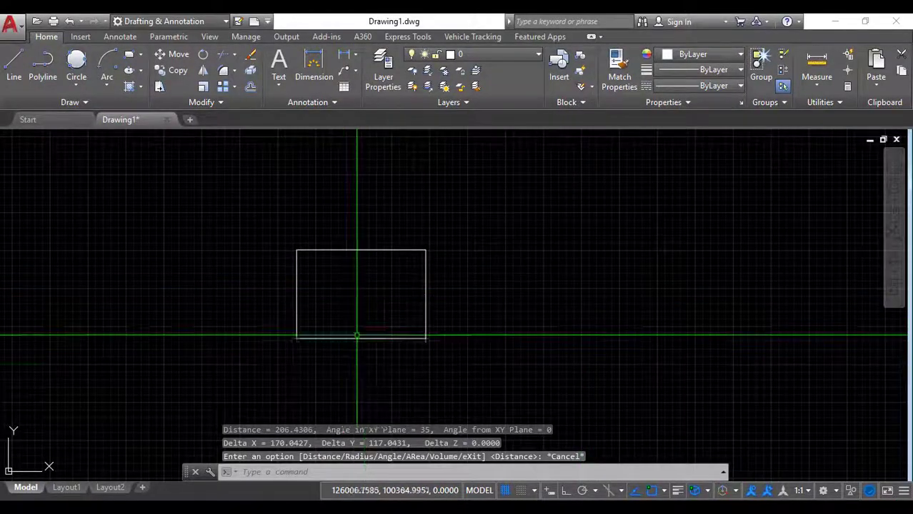
Measure the diagonal from the rectangle's lower-left to upper-right corner again using the DIST command.
middle_click_drag(333, 316, 407, 284)
scroll(395, 275, "up", 2)
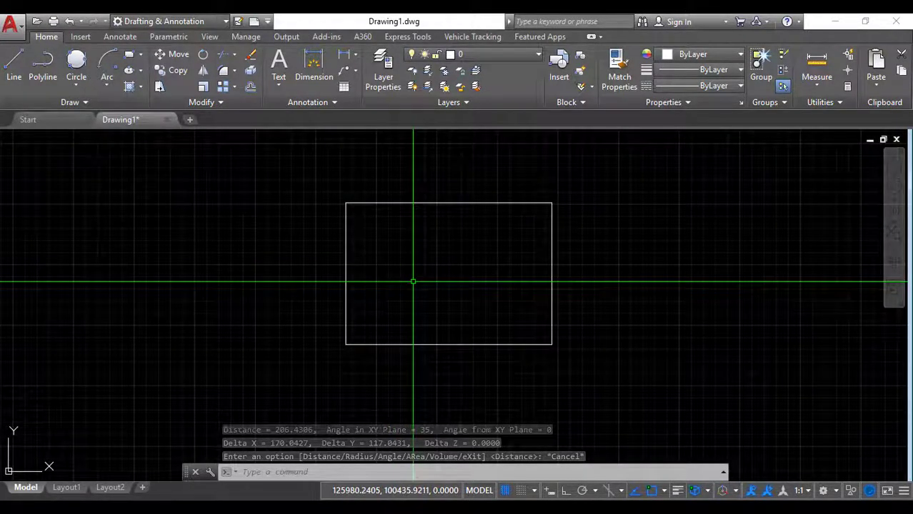
type("dis")
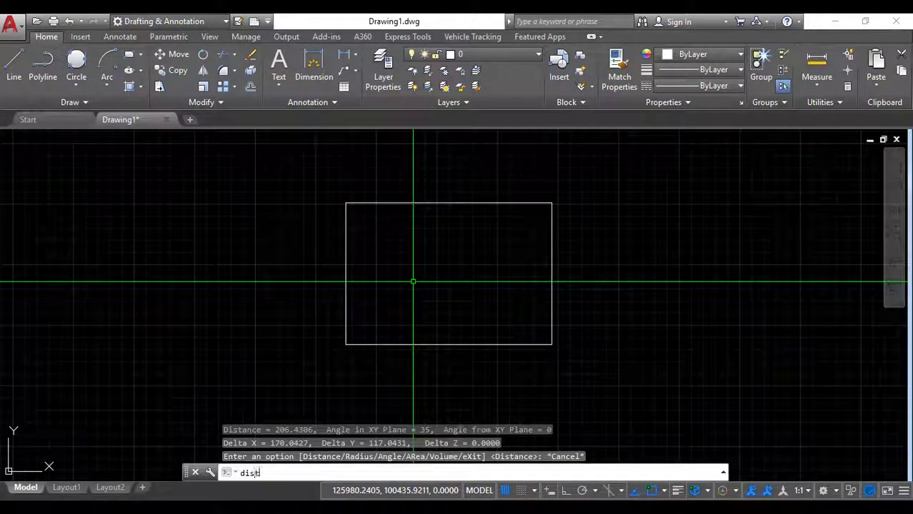
type("t")
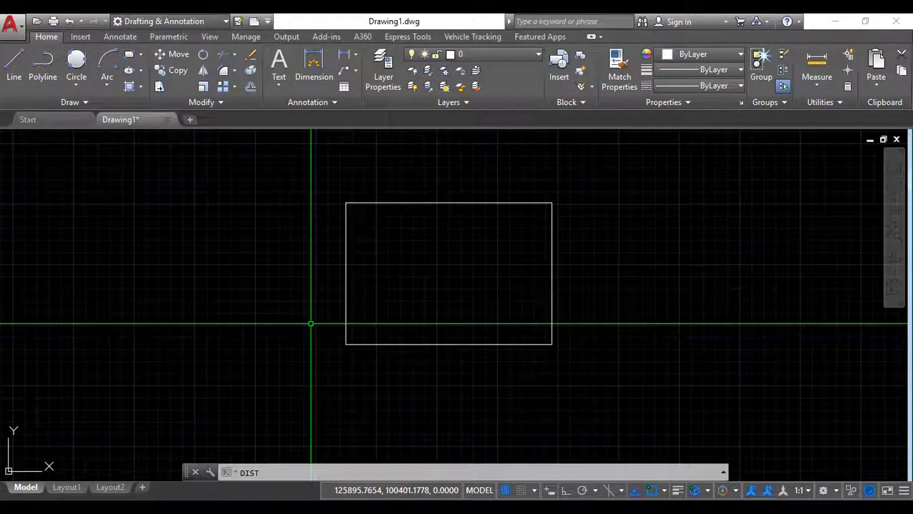
key("Return")
left_click(345, 344)
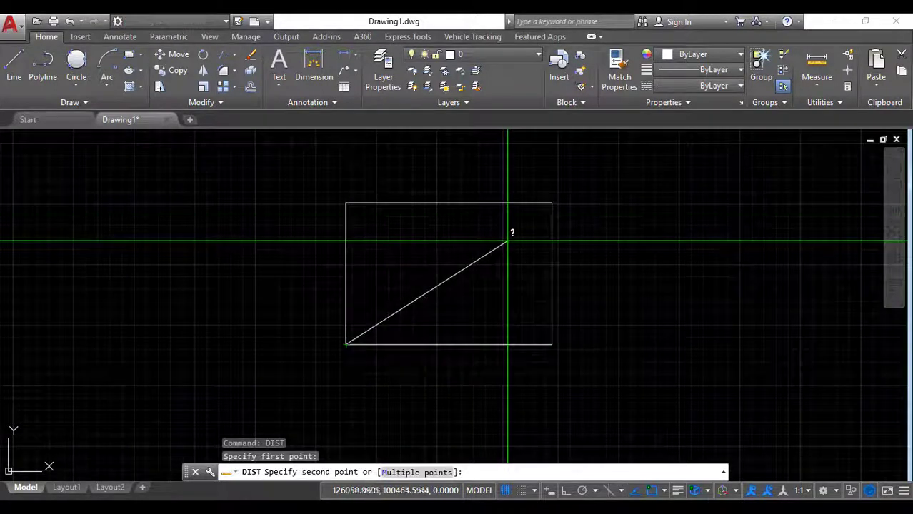
left_click(552, 204)
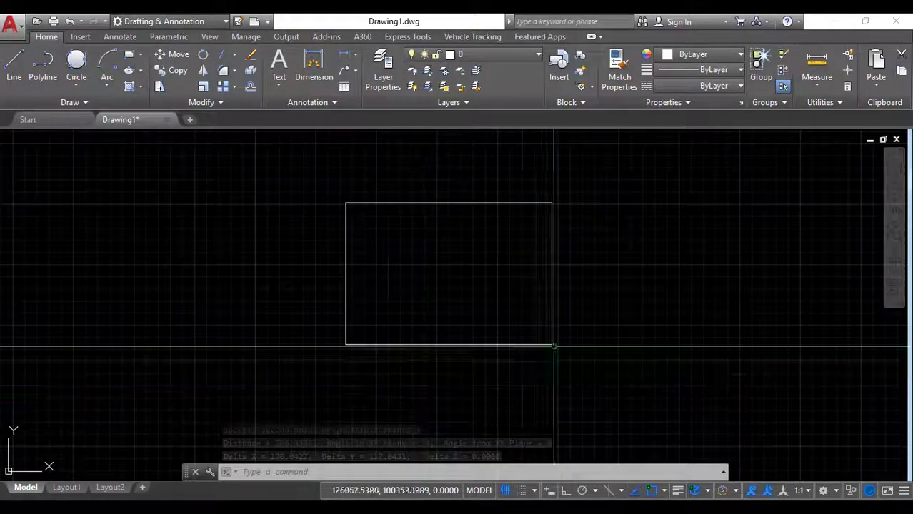
Measure the rectangle's area with the Measure Area tool by picking all four corners clockwise from the lower-left, and exit the tool.
left_click(822, 84)
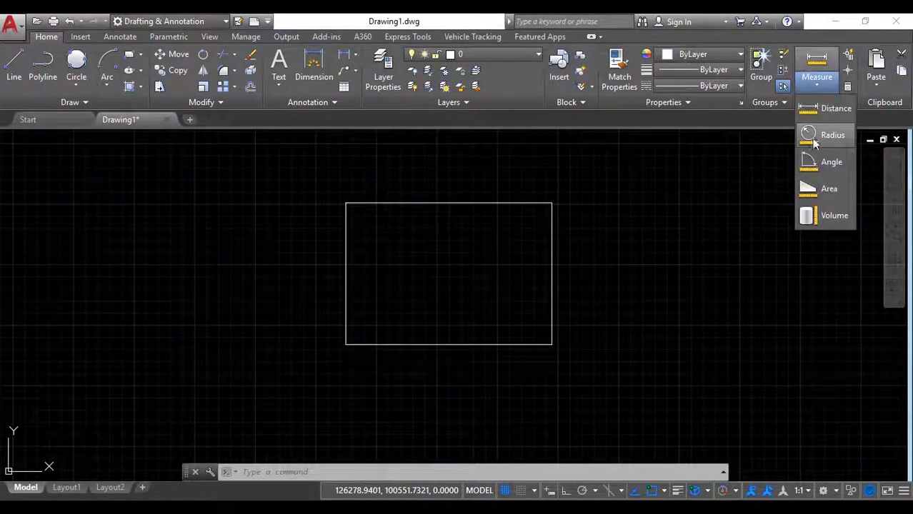
left_click(825, 191)
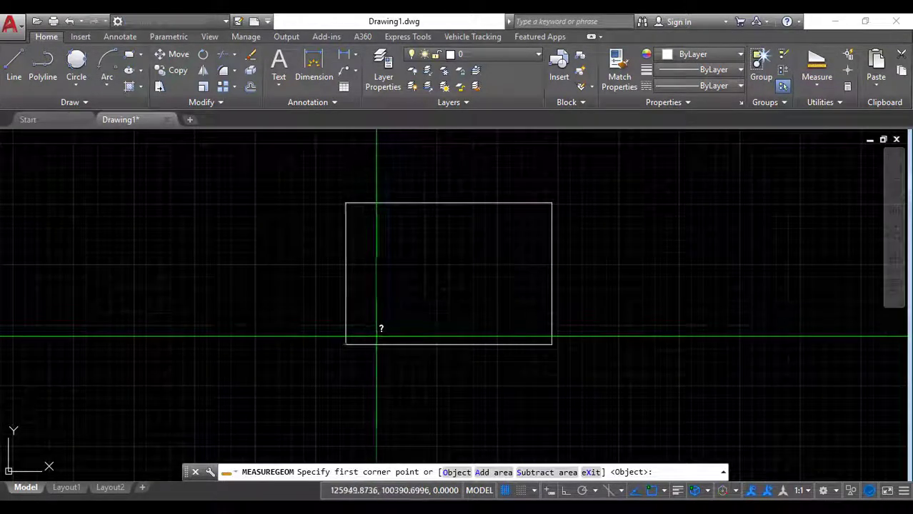
left_click(347, 343)
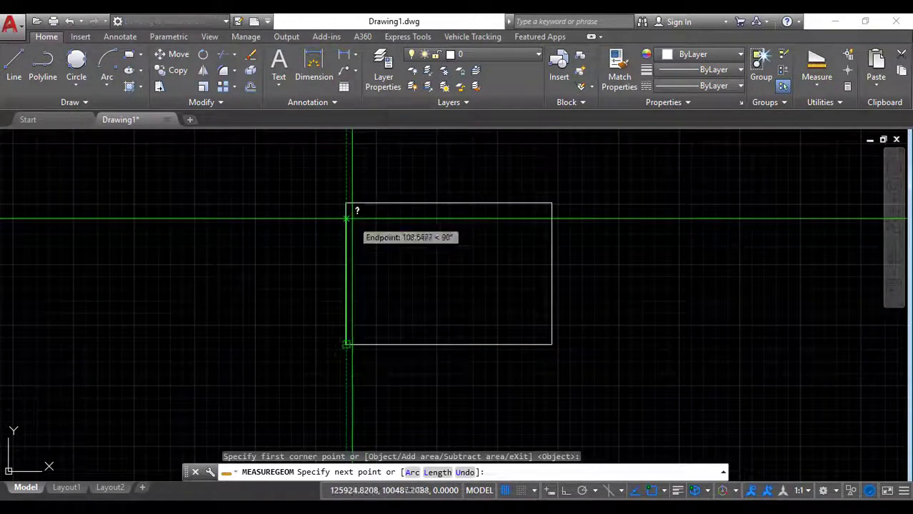
left_click(347, 205)
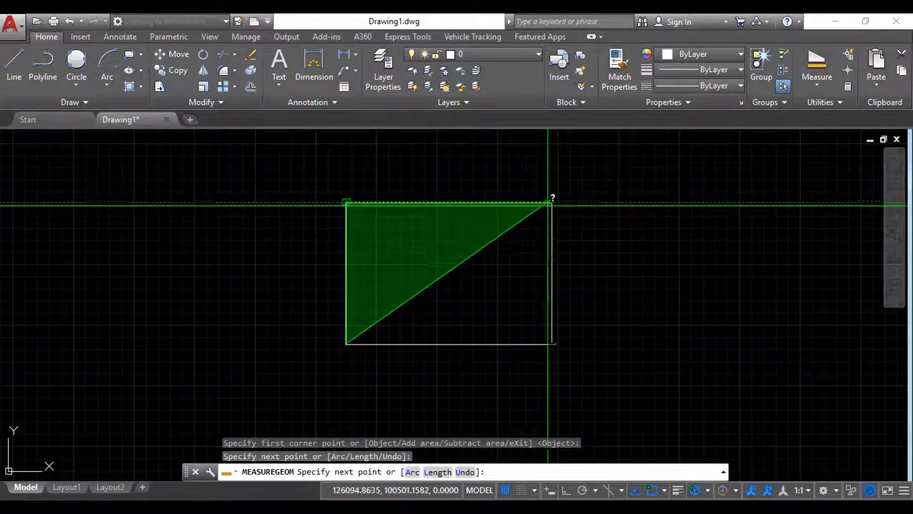
left_click(551, 205)
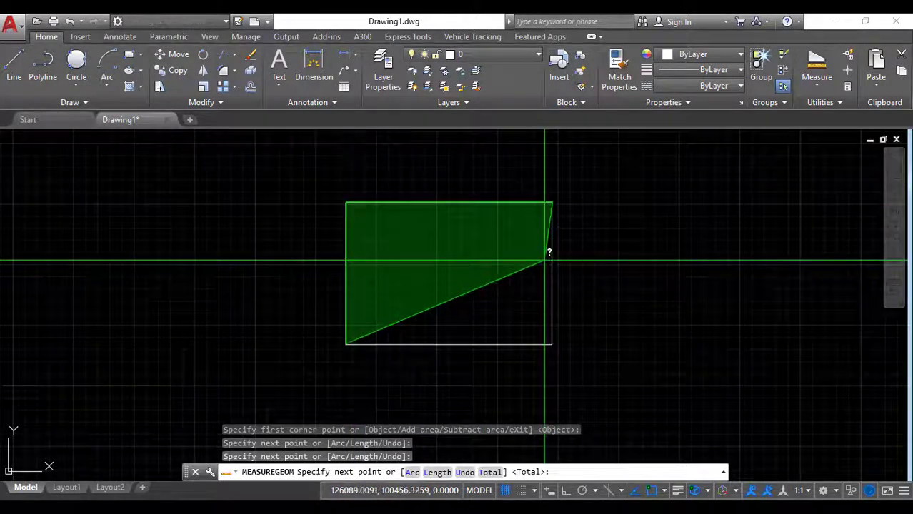
left_click(552, 344)
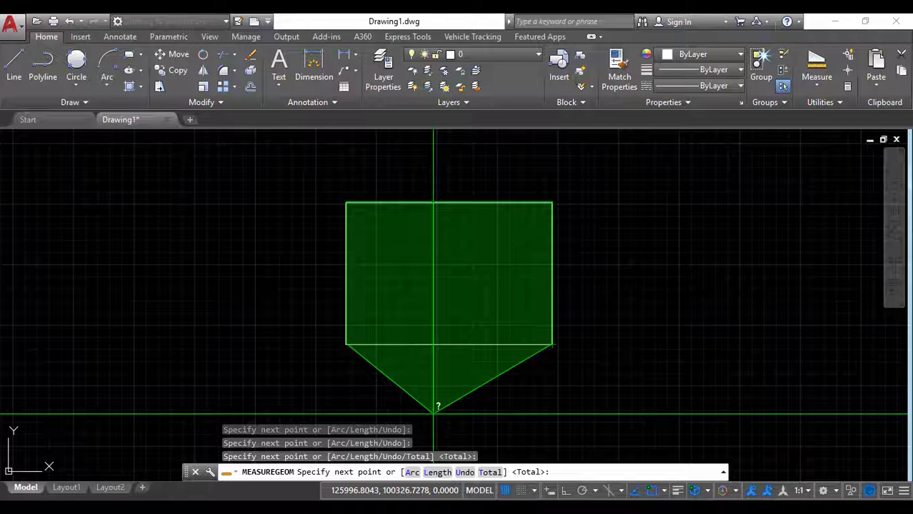
key("Return")
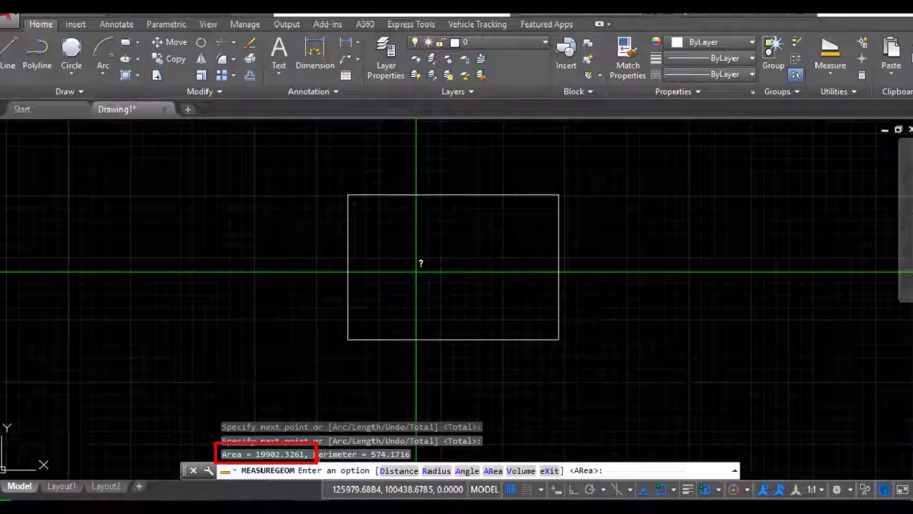
key("Escape")
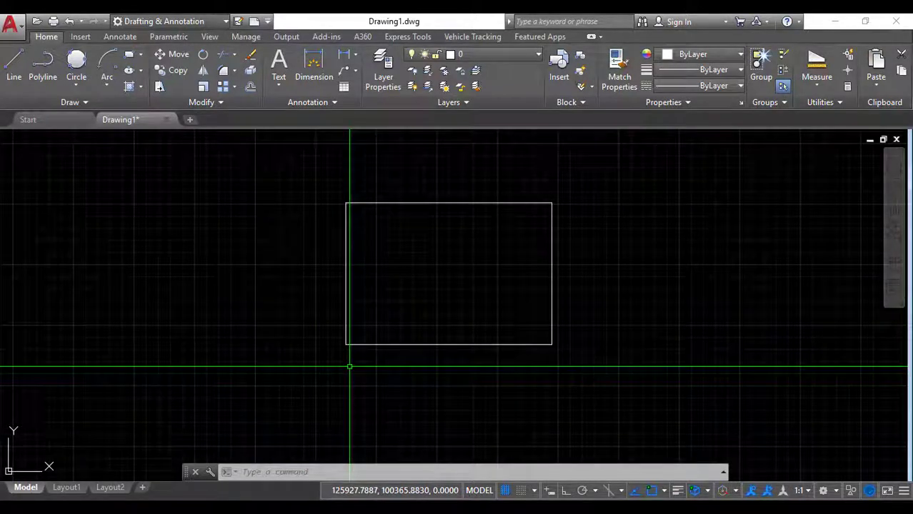
Measure the rectangle's area with the AREA command by picking its four corners clockwise from the lower-left.
type("AREA")
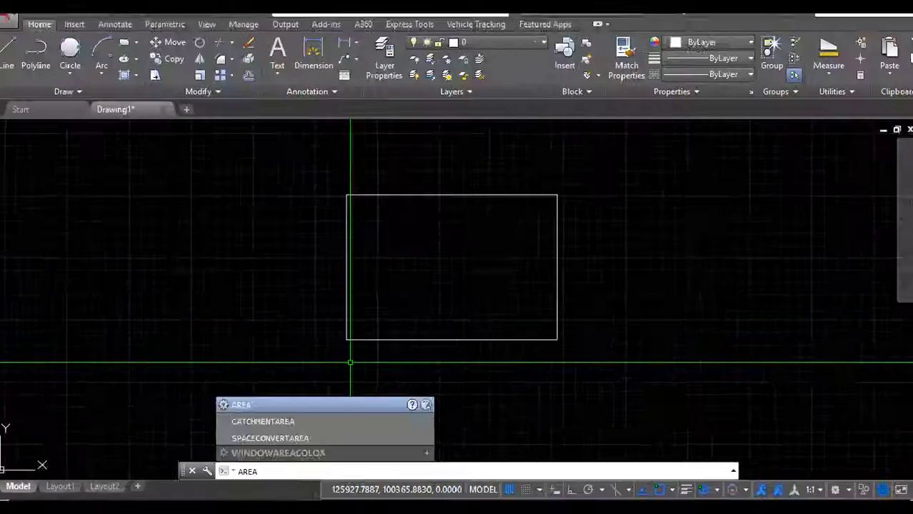
key("Return")
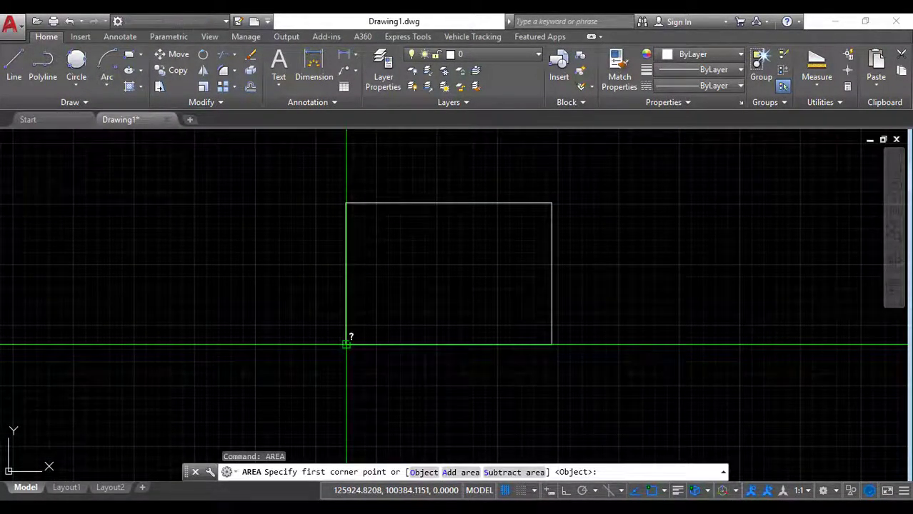
left_click(346, 345)
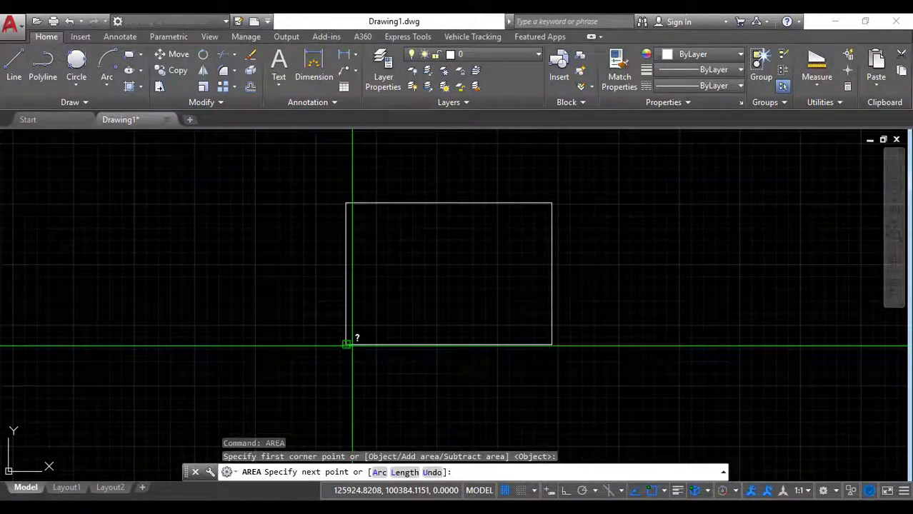
left_click(346, 203)
left_click(551, 203)
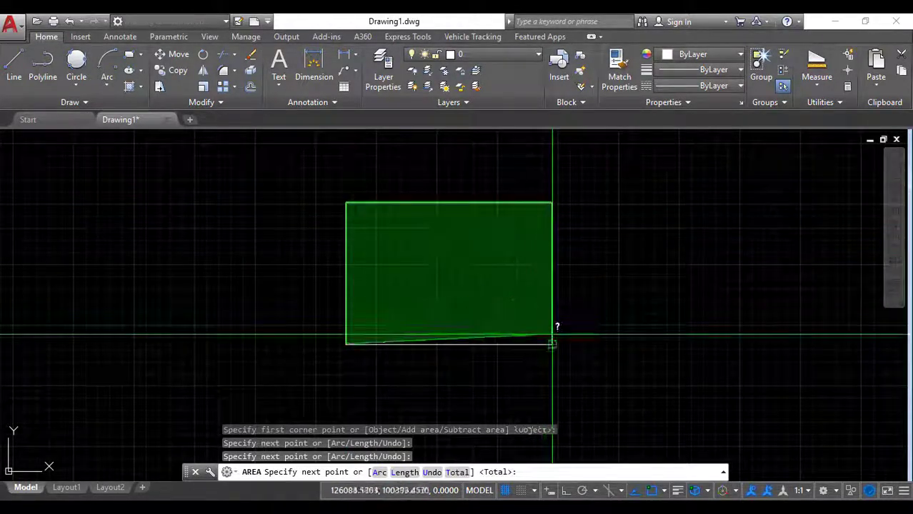
left_click(551, 344)
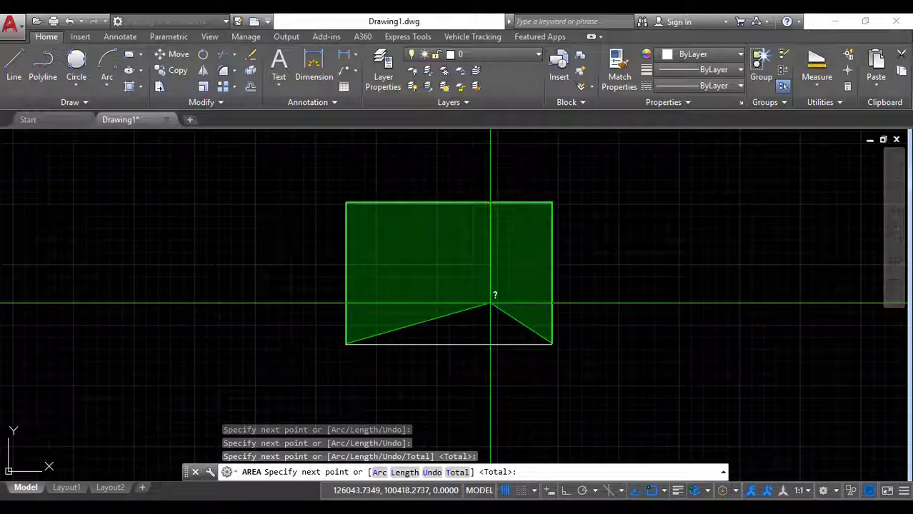
key("Return")
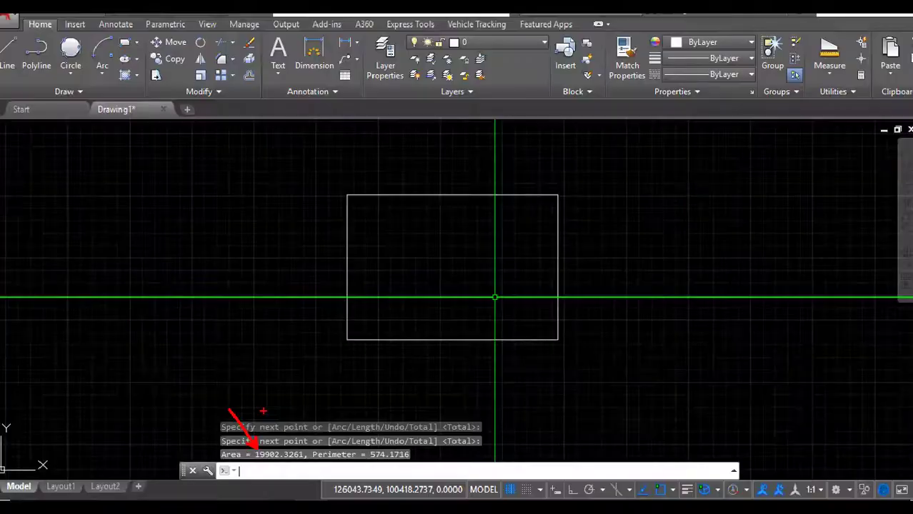
key("Escape")
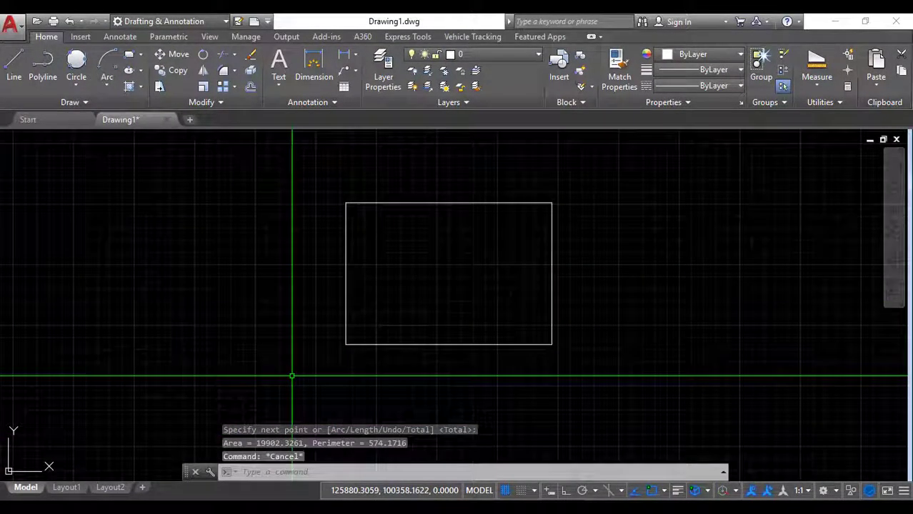
Measure the rectangle's area with the AREA command's Object option by selecting the rectangle itself.
type("AREA")
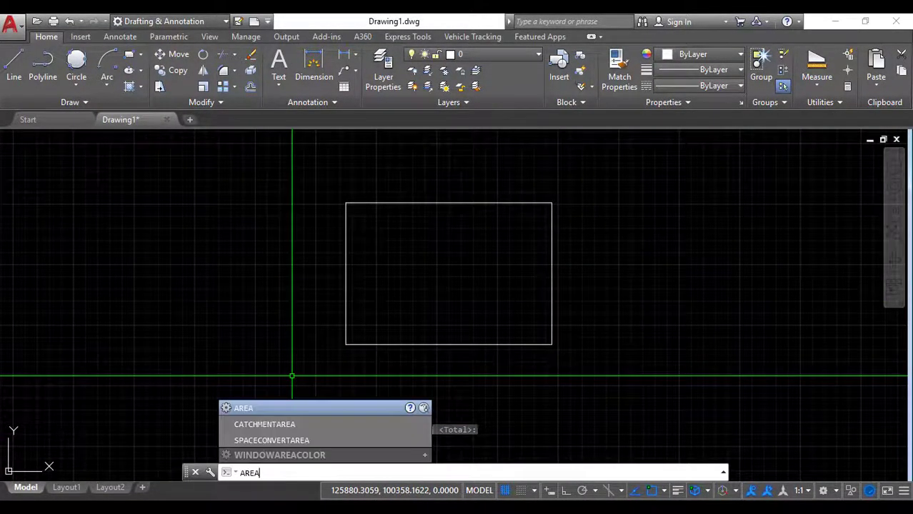
key("Return")
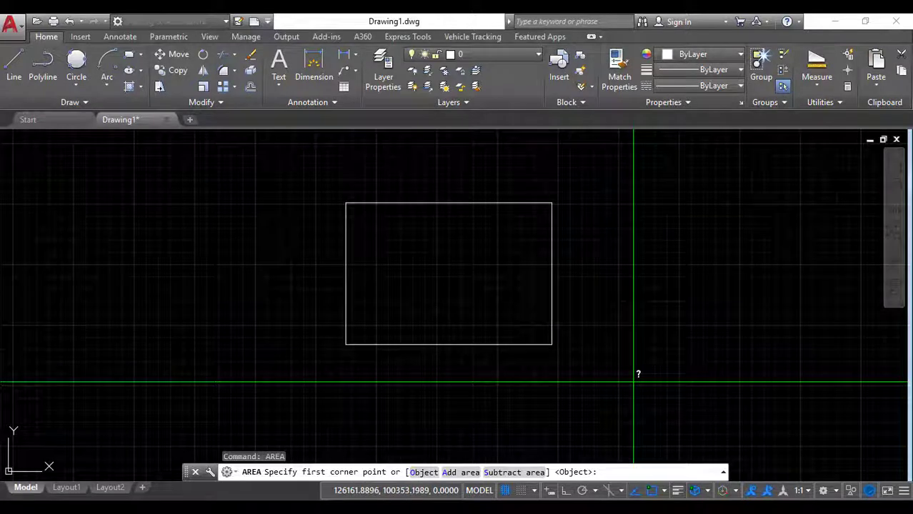
key("Return")
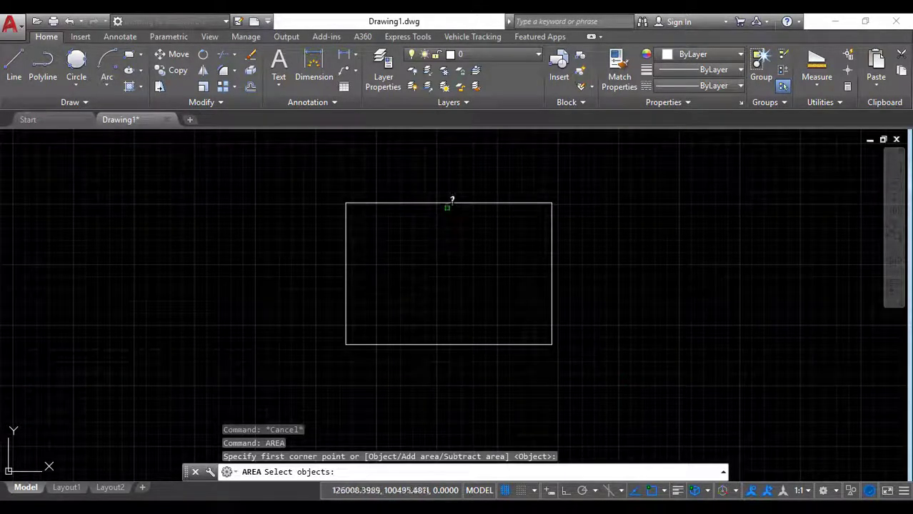
left_click(448, 203)
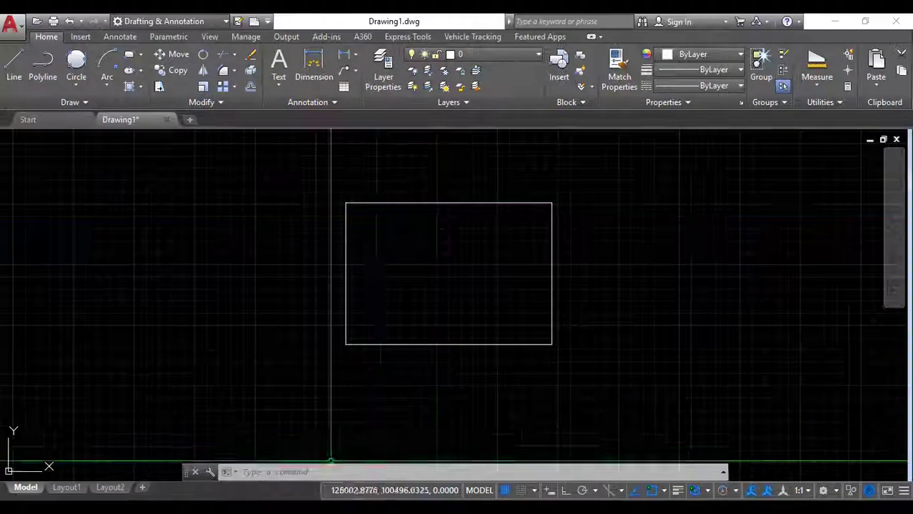
Draw a single-segment polyline to the right of the rectangle, sloping upward from lower left to upper right.
scroll(449, 391, "down", 2)
mouse_move(447, 388)
middle_mouse_down()
mouse_move(424, 379)
mouse_move(219, 389)
middle_mouse_up()
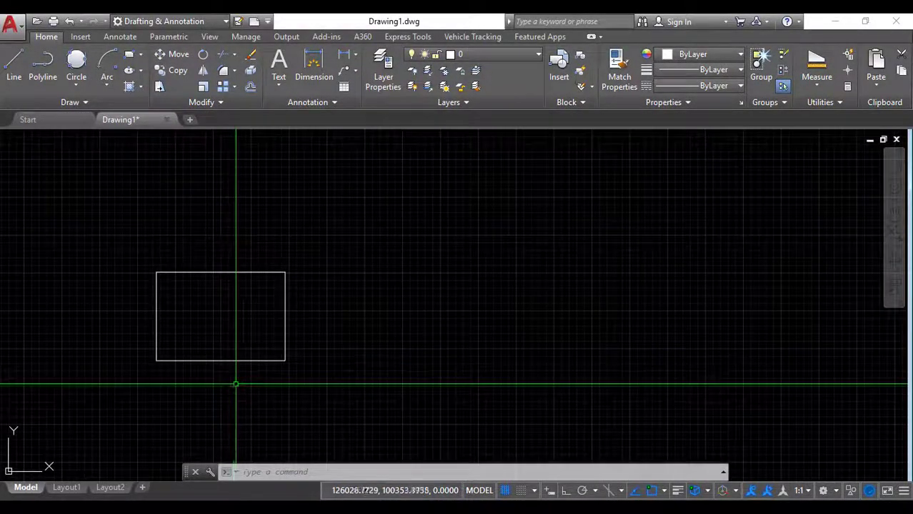
type("pl")
key("Return")
left_click(355, 368)
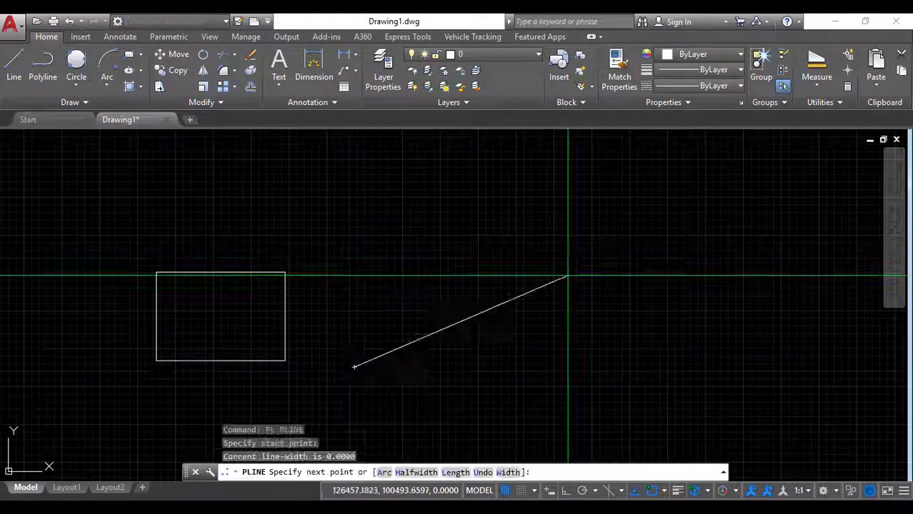
left_click(568, 276)
key("Escape")
Draw a second one-segment polyline from a Nearest-snapped point on the sloping line up toward the rectangle's upper right.
type("pl")
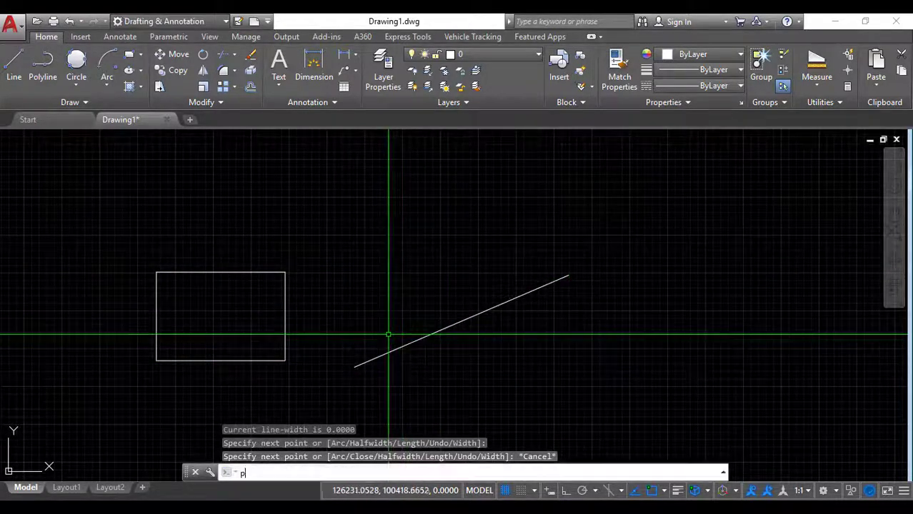
key("Return")
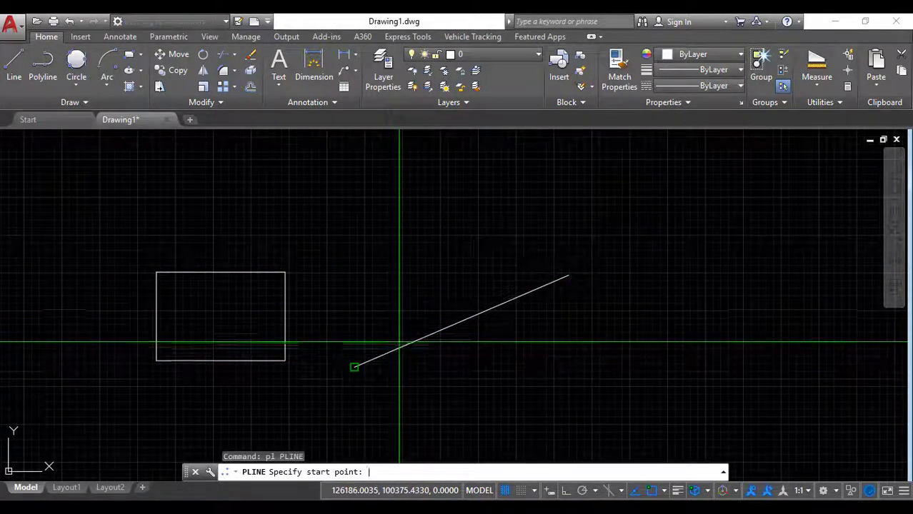
type("nea")
key("Return")
left_click(423, 336)
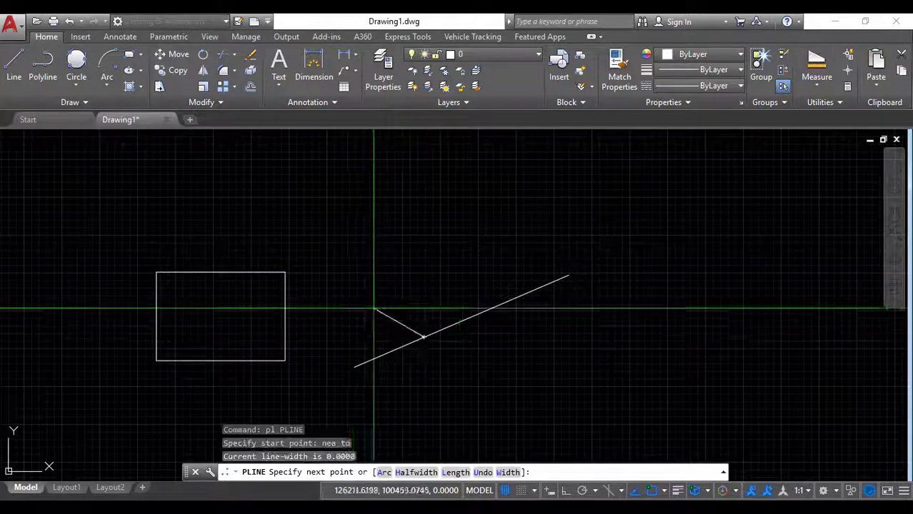
left_click(332, 292)
key("Escape")
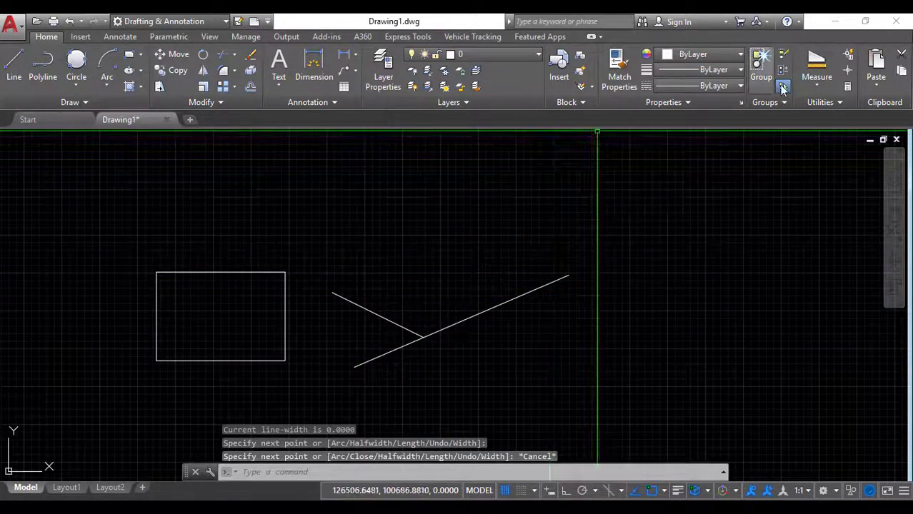
Measure the angle between the long sloping line and the short line with the Measure Angle tool.
left_click(816, 77)
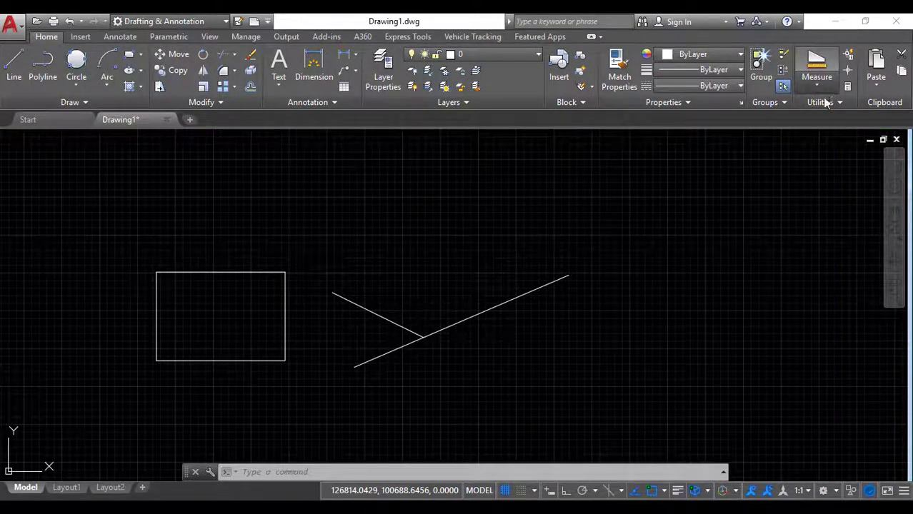
left_click(816, 84)
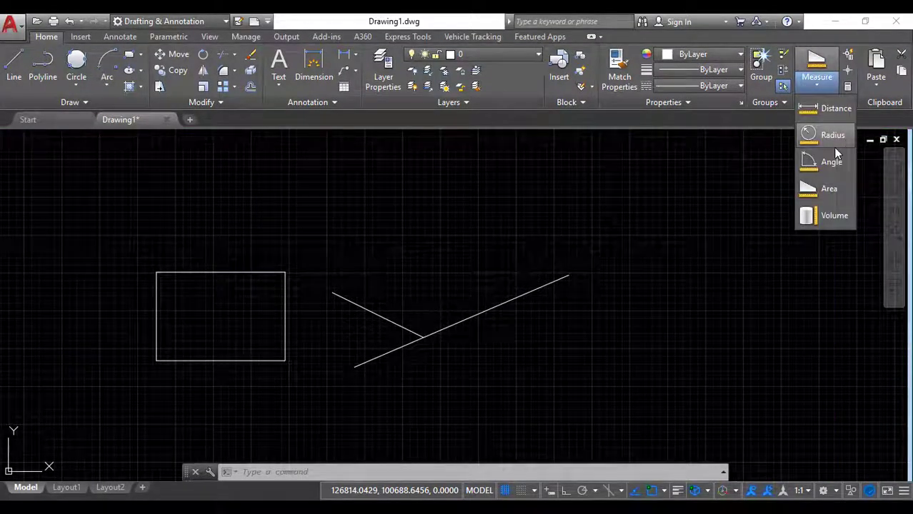
left_click(830, 153)
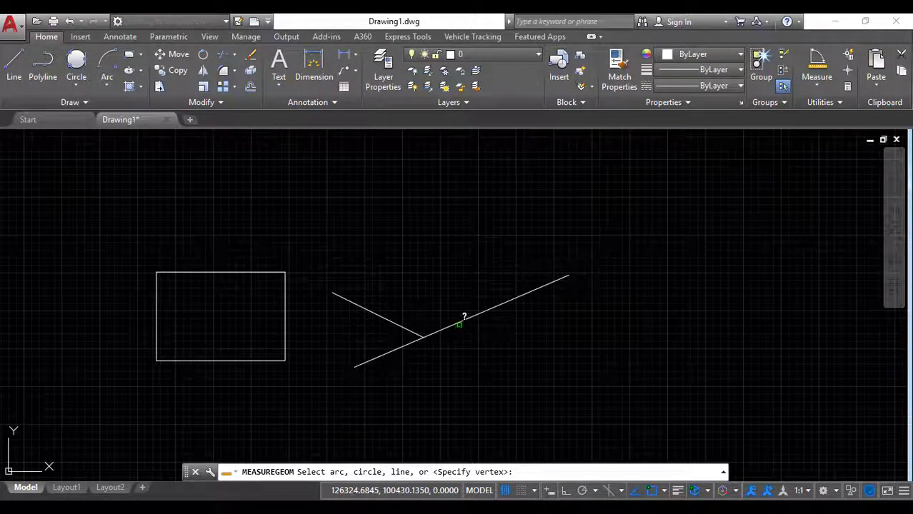
left_click(458, 323)
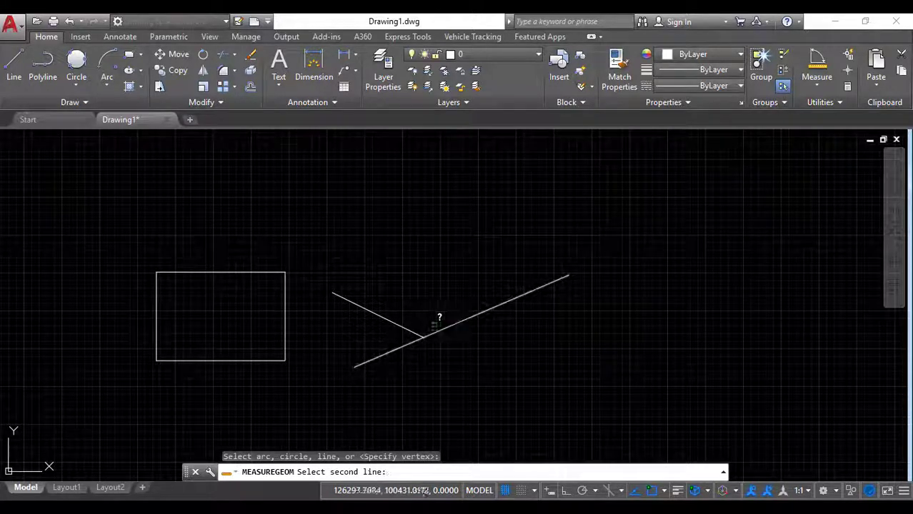
left_click(401, 326)
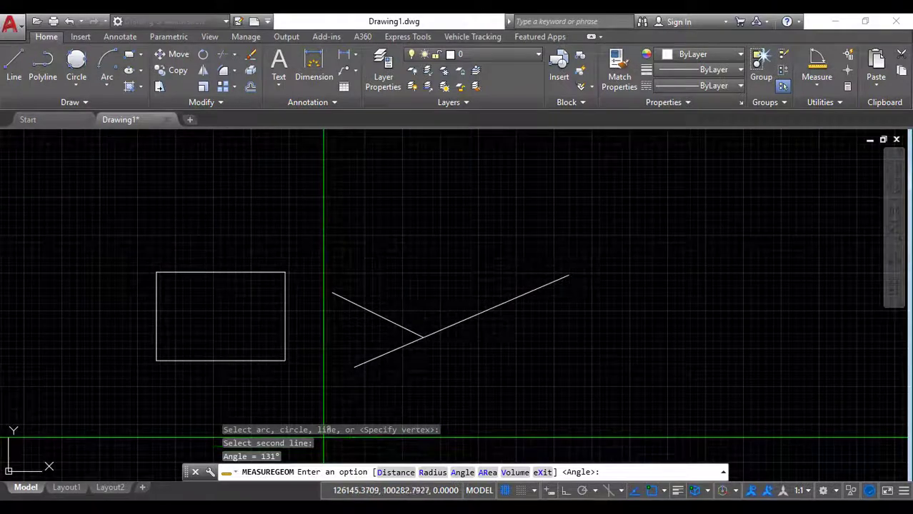
Review the command history back to the DIST result's angle in the XY plane, and end the measurement.
key("F2")
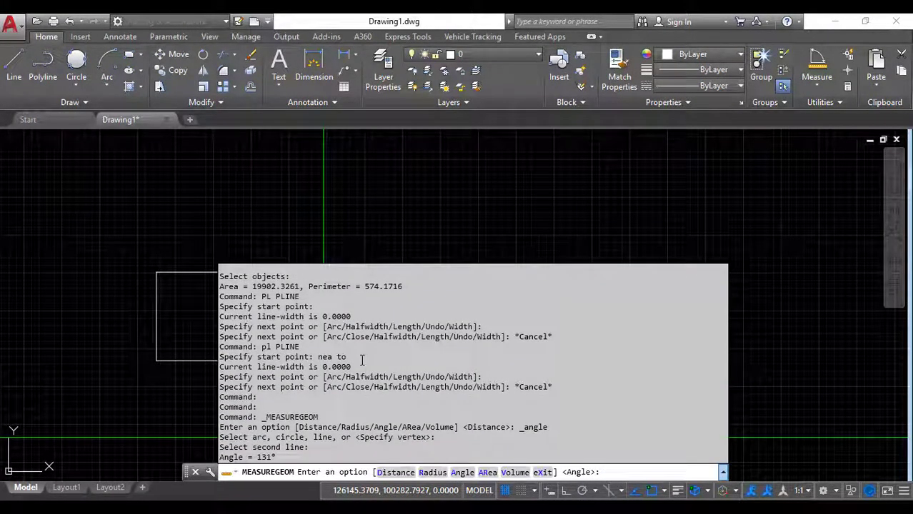
scroll(362, 358, "up", 5)
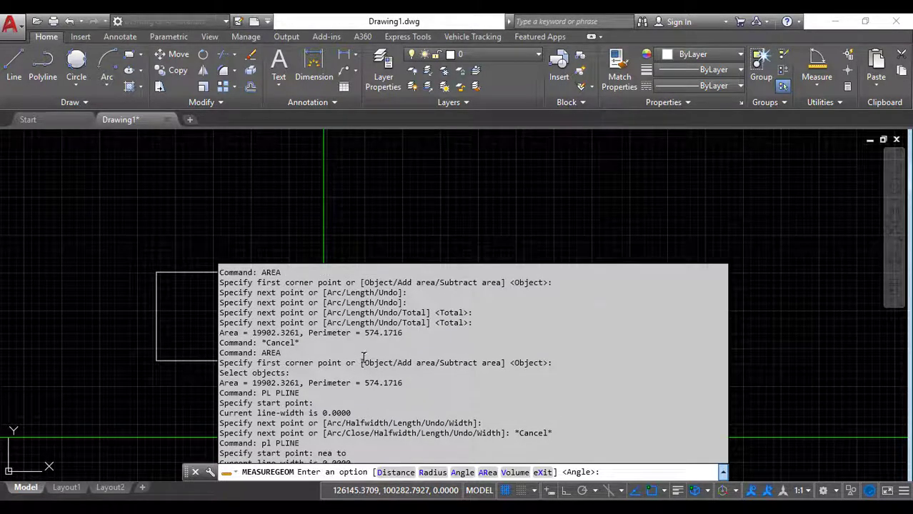
scroll(363, 358, "up", 5)
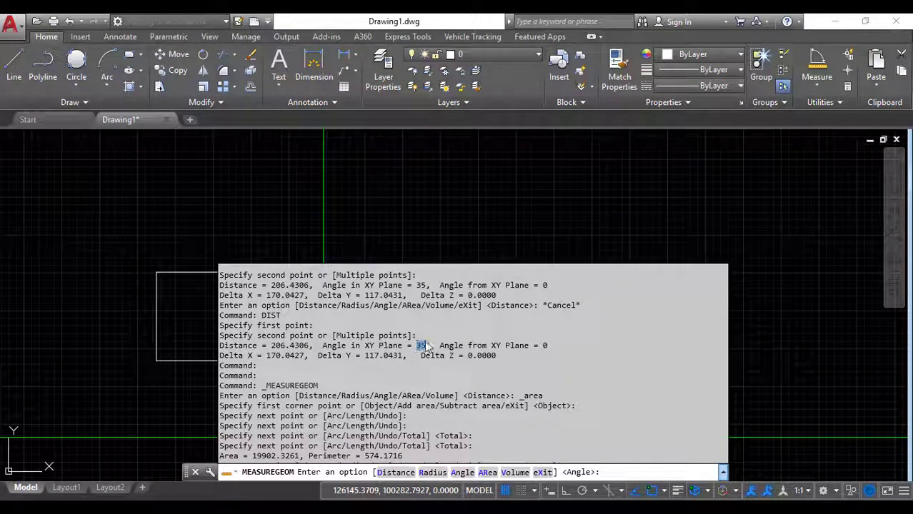
left_click(426, 348)
key("Escape")
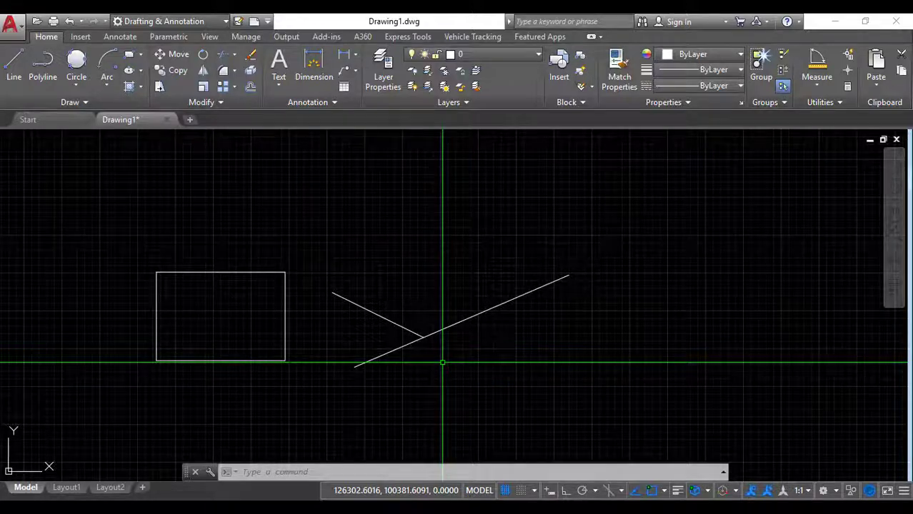
Open the Drawing Units dialog with the UNITS command and move it closer to the middle of the drawing.
type("UNITE")
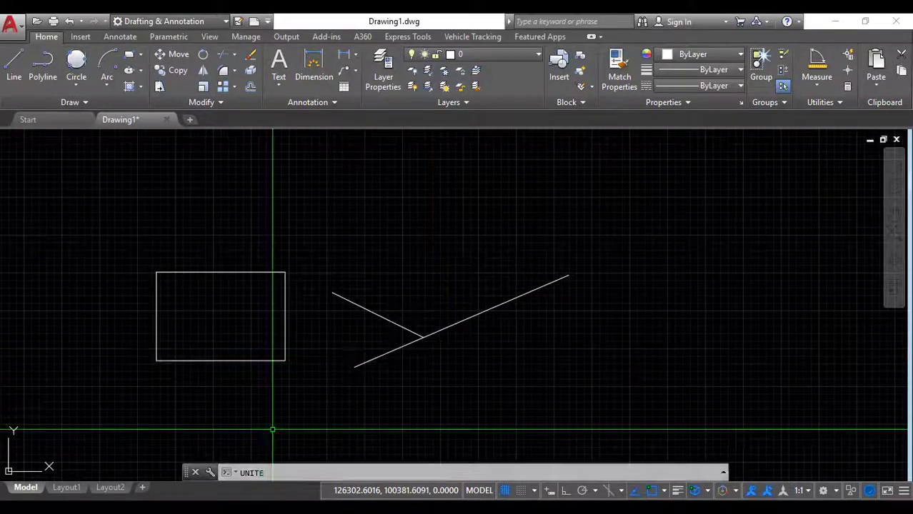
key("BackSpace")
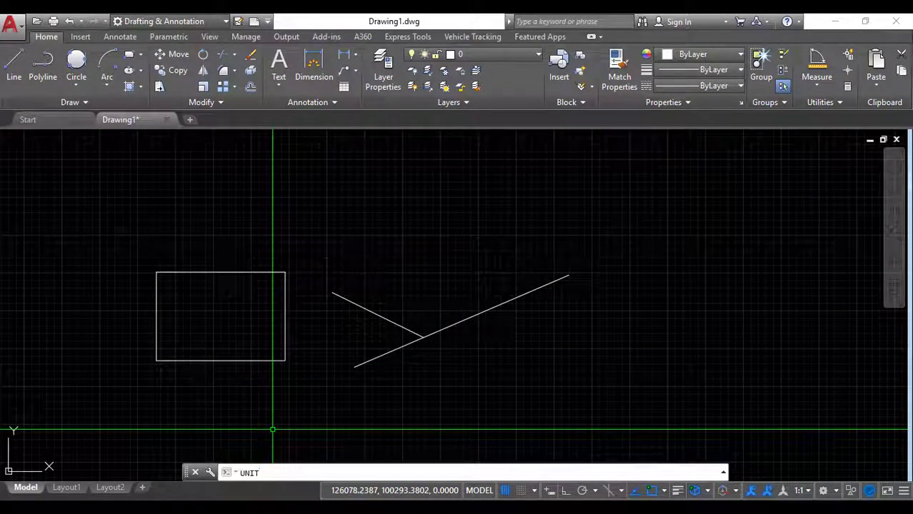
type("S")
key("Return")
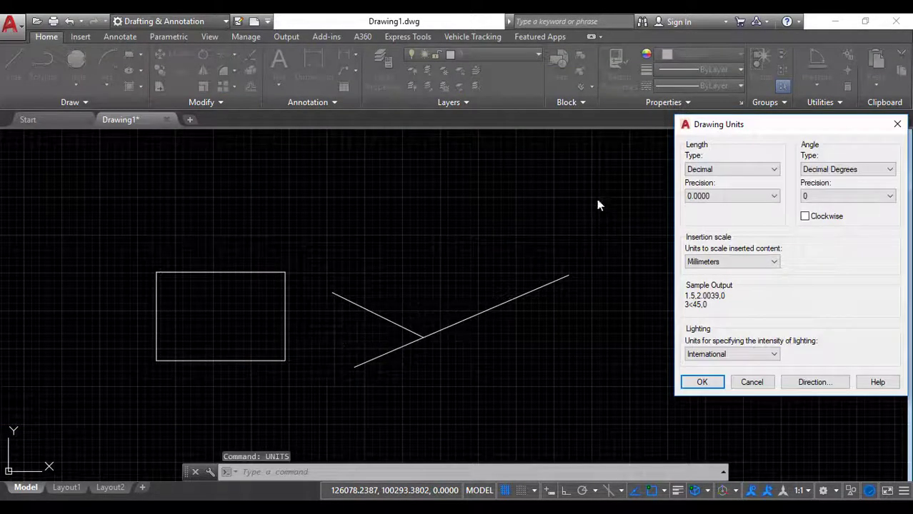
left_click_drag(744, 131, 516, 120)
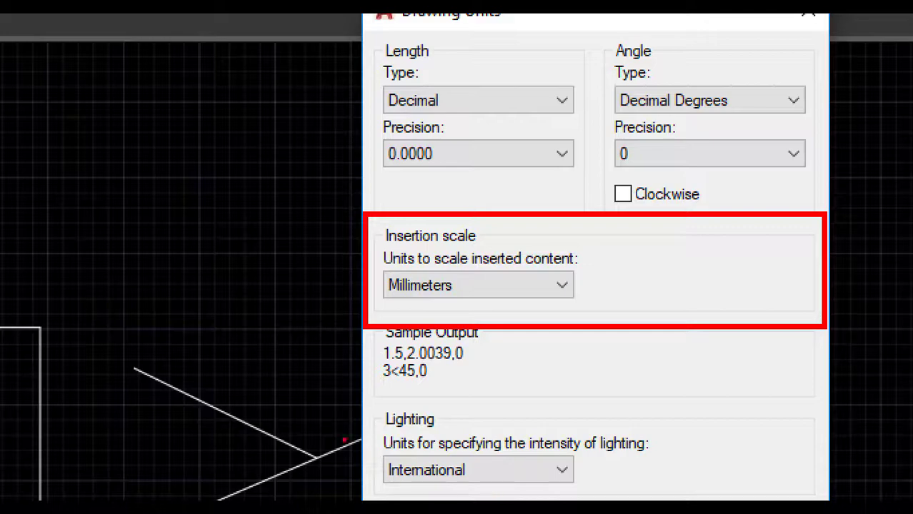
left_click_drag(430, 243, 713, 344)
left_click_drag(687, 237, 326, 322)
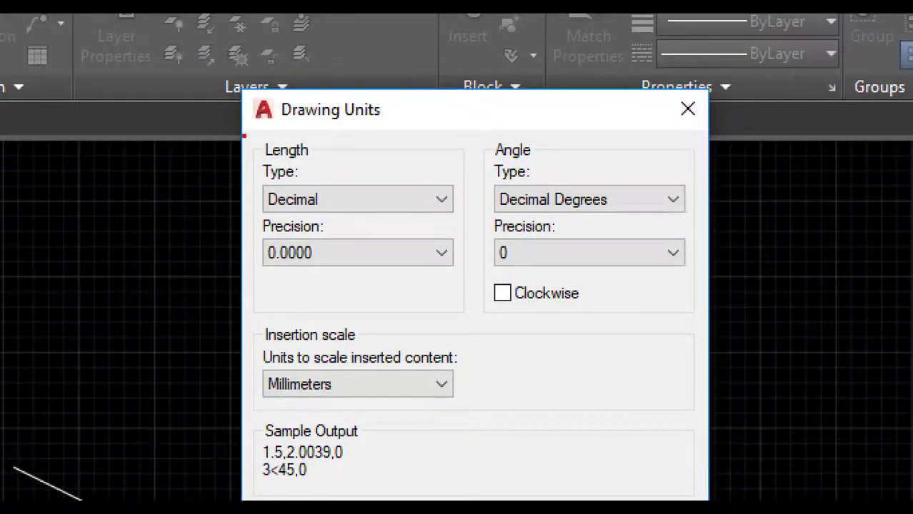
mouse_move(244, 136)
left_mouse_down()
mouse_move(657, 340)
mouse_move(693, 332)
mouse_move(706, 318)
left_mouse_up()
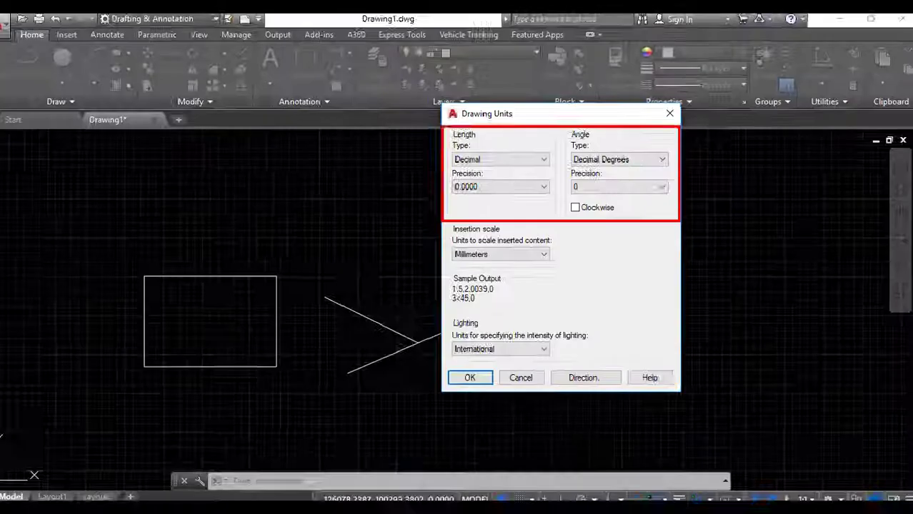
Try the Architectural and Engineering length types in the Drawing Units dialog.
left_click(534, 163)
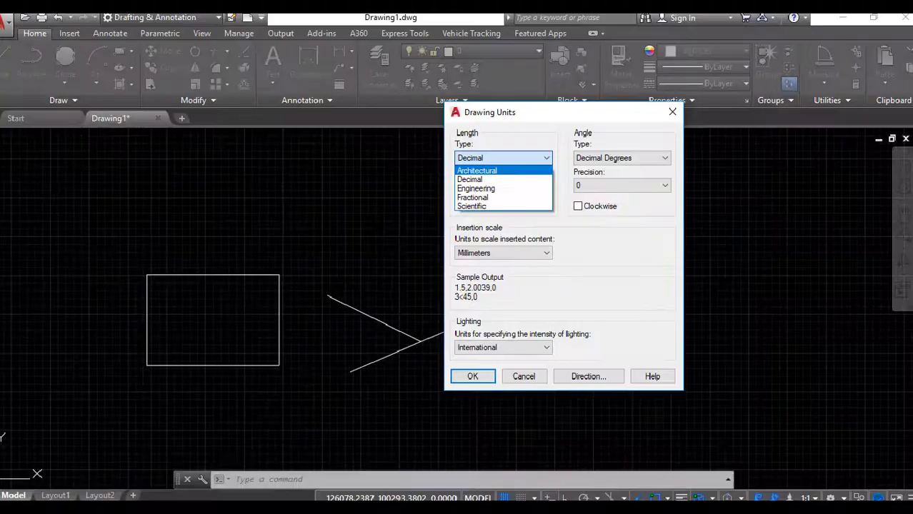
left_click(527, 159)
left_click(527, 158)
left_click(523, 170)
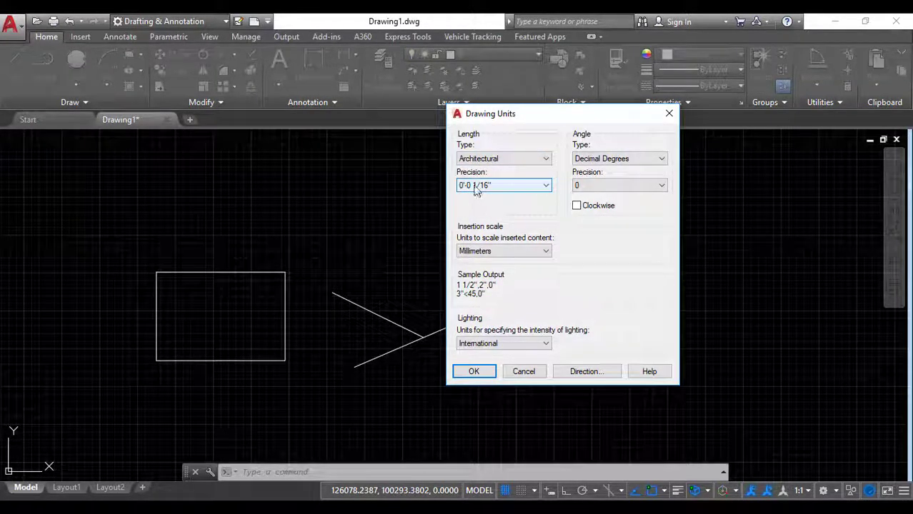
left_click(499, 160)
left_click(494, 188)
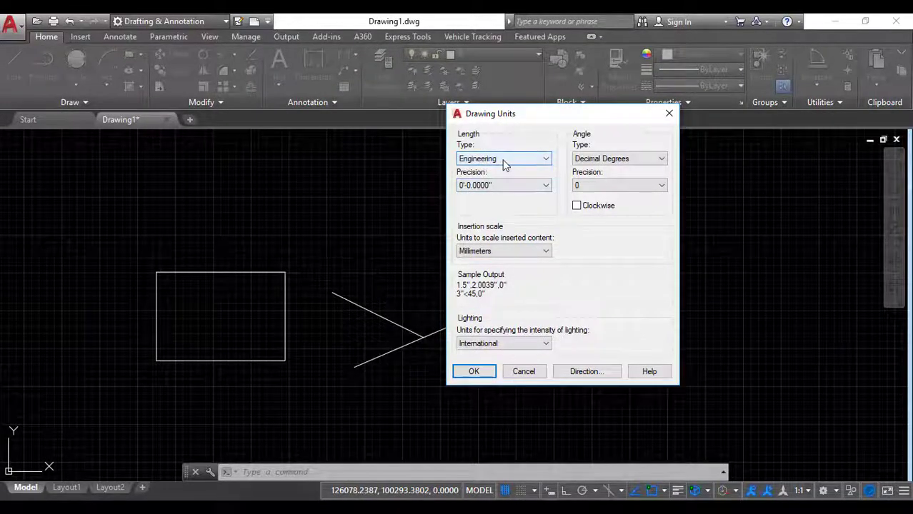
Try the Fractional and Scientific length types, and return the length type to Decimal.
left_click(519, 55)
left_click(501, 197)
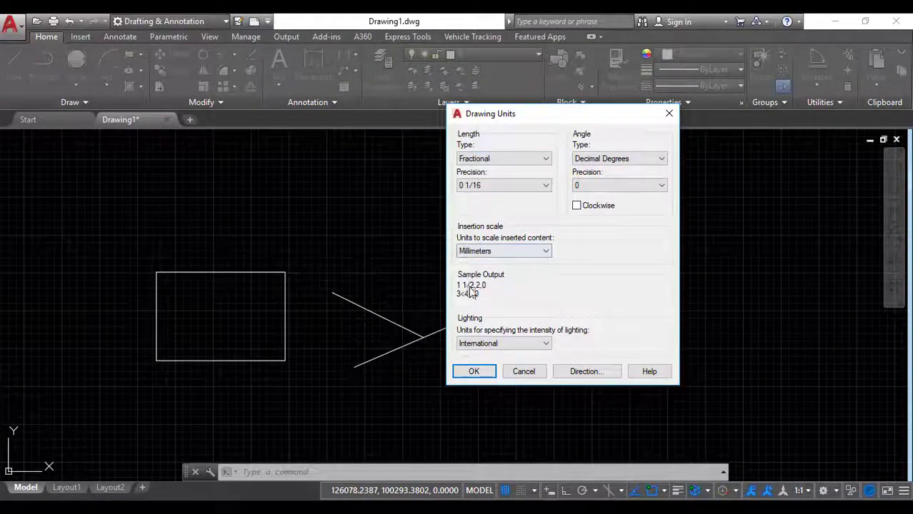
left_click(500, 160)
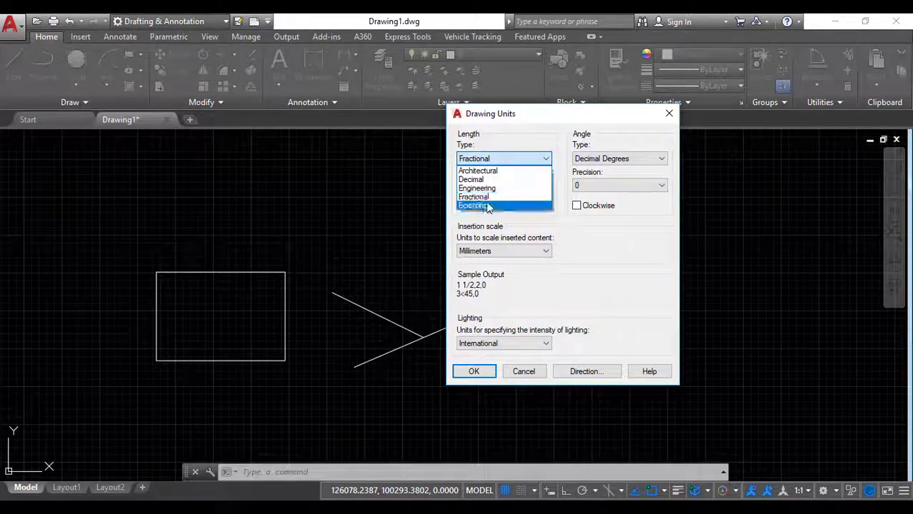
left_click(493, 207)
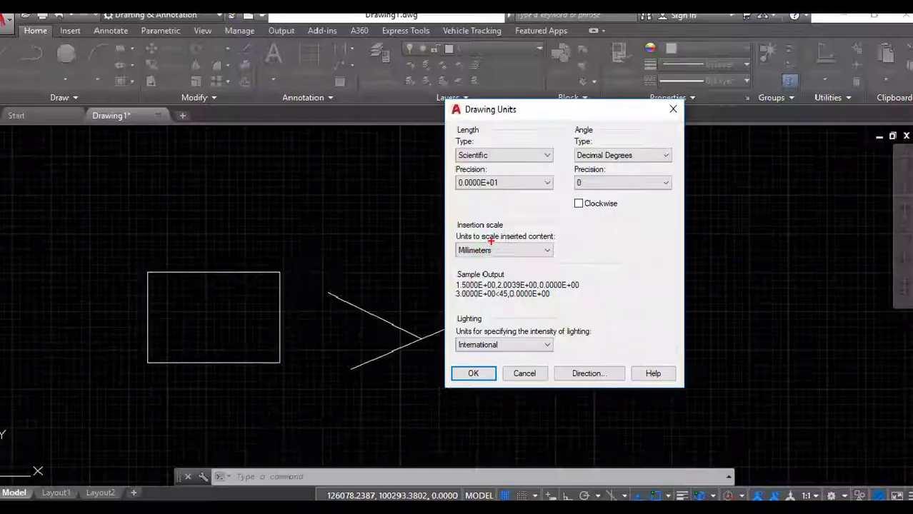
left_click(529, 29)
left_click(500, 180)
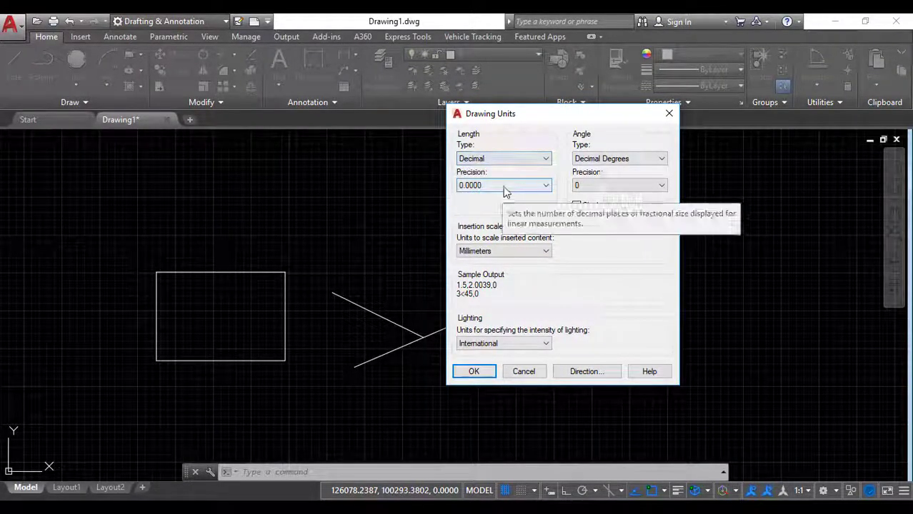
Set the length precision to 0.000 and the angle type to Deg/Min/Sec.
left_click(504, 185)
left_click(493, 224)
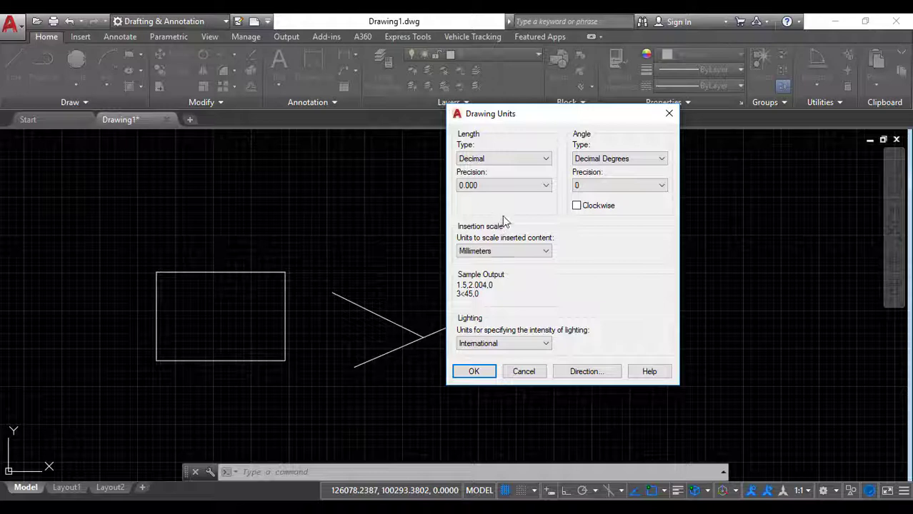
left_click(625, 160)
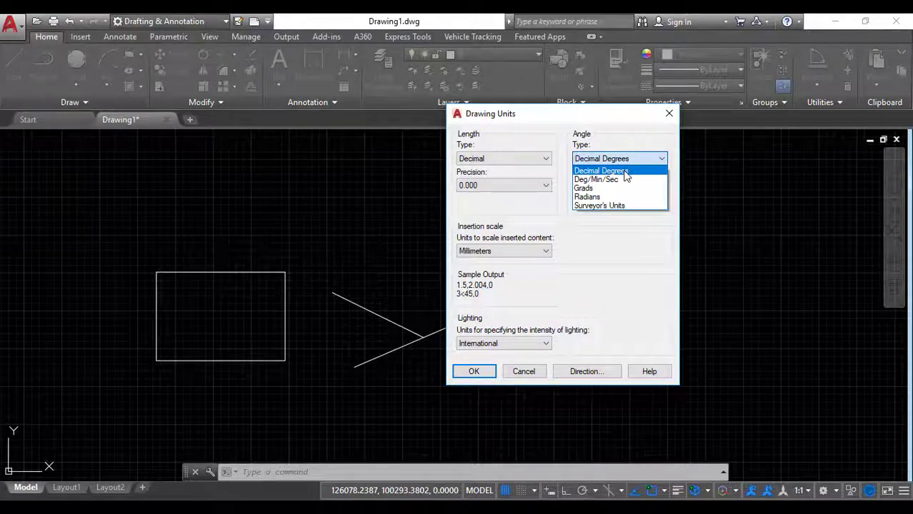
left_click(621, 179)
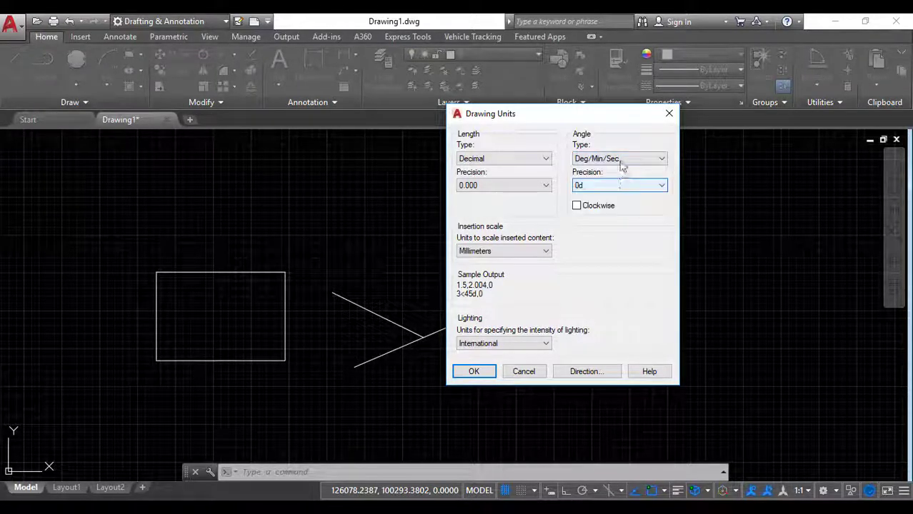
Review the Deg/Min/Sec angle precision options, and try the Grads angle type with a look at its precision options.
left_click(619, 184)
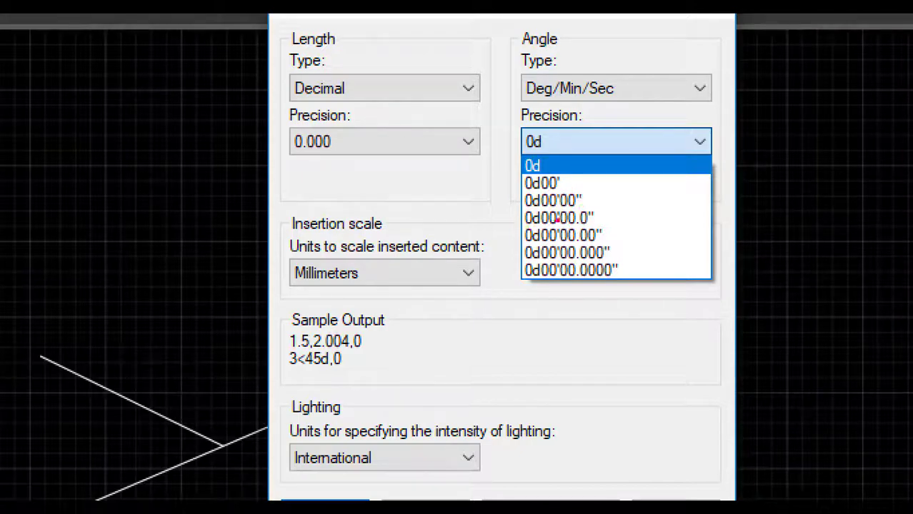
key("Escape")
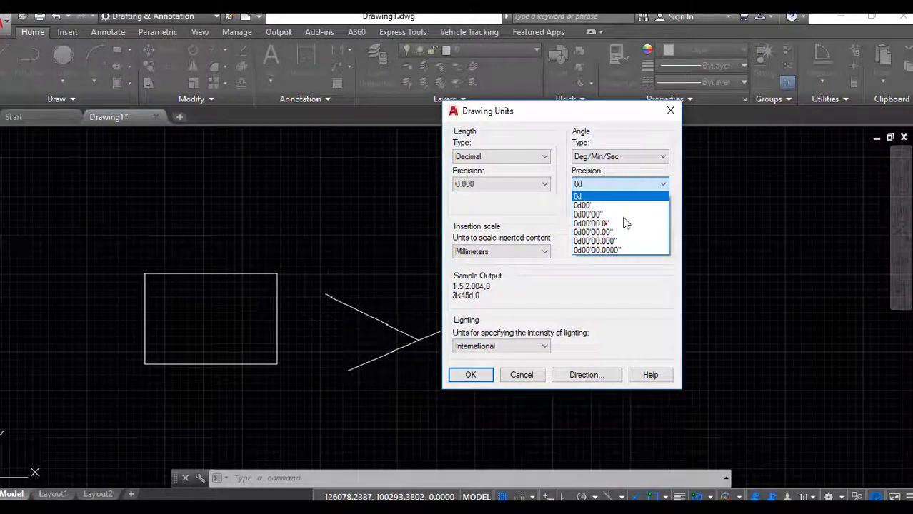
left_click(624, 161)
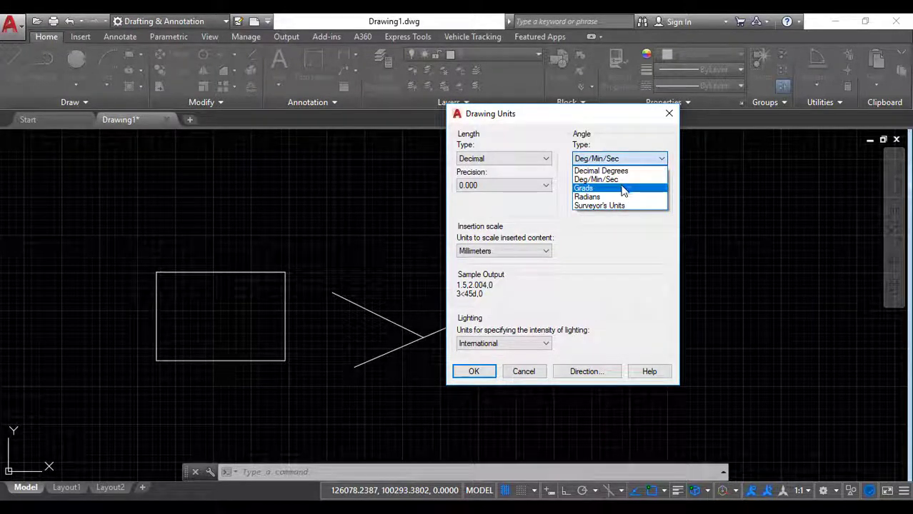
left_click(622, 187)
left_click(617, 187)
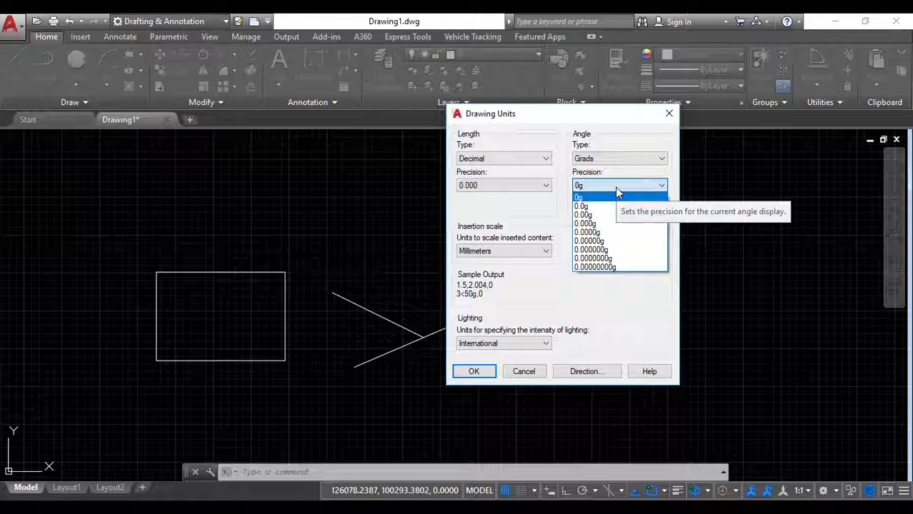
left_click(616, 187)
Try the Radians and Surveyor's Units angle types in the Drawing Units dialog.
left_click(627, 157)
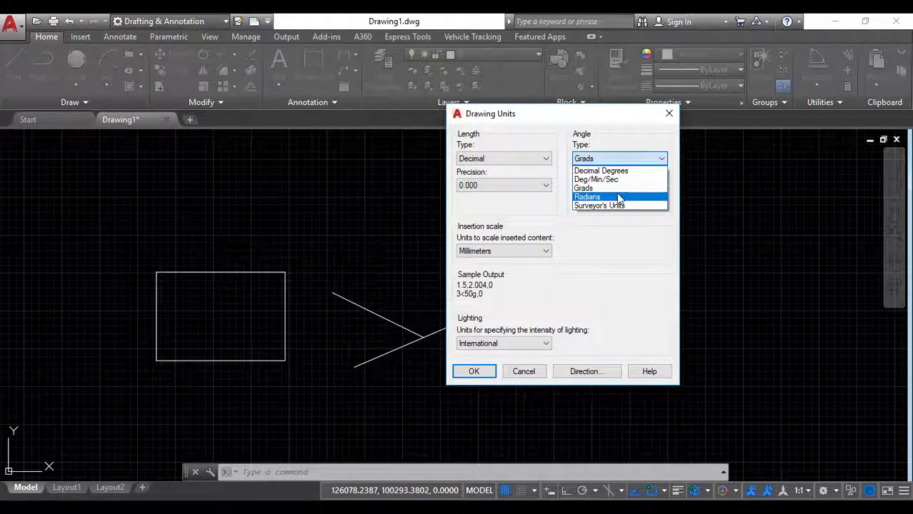
left_click(617, 196)
left_click(620, 159)
left_click(618, 206)
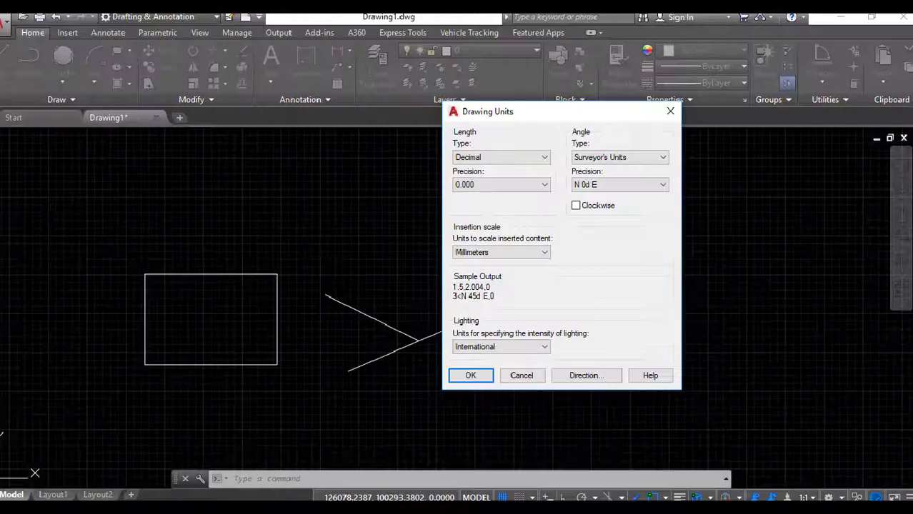
Set the angle type to Decimal Degrees with a precision of 0.0000 and apply the drawing units.
left_click(650, 124)
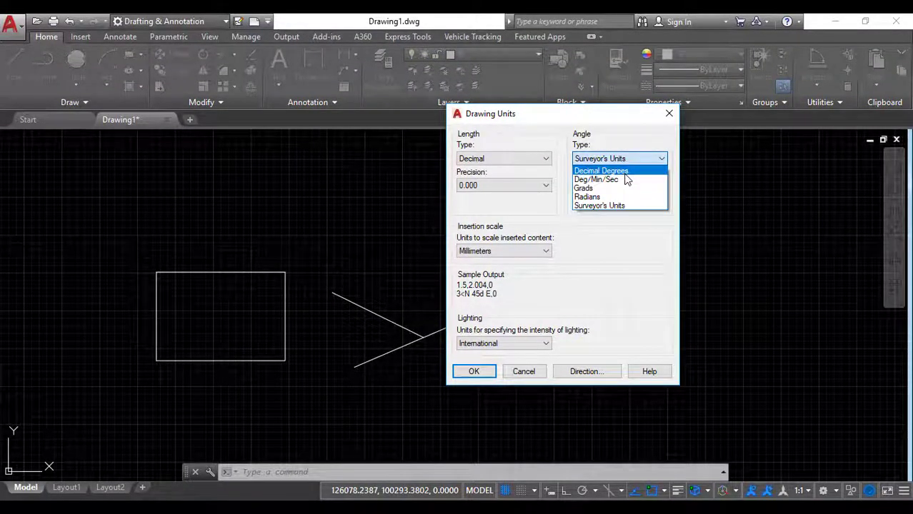
left_click(627, 172)
left_click(629, 185)
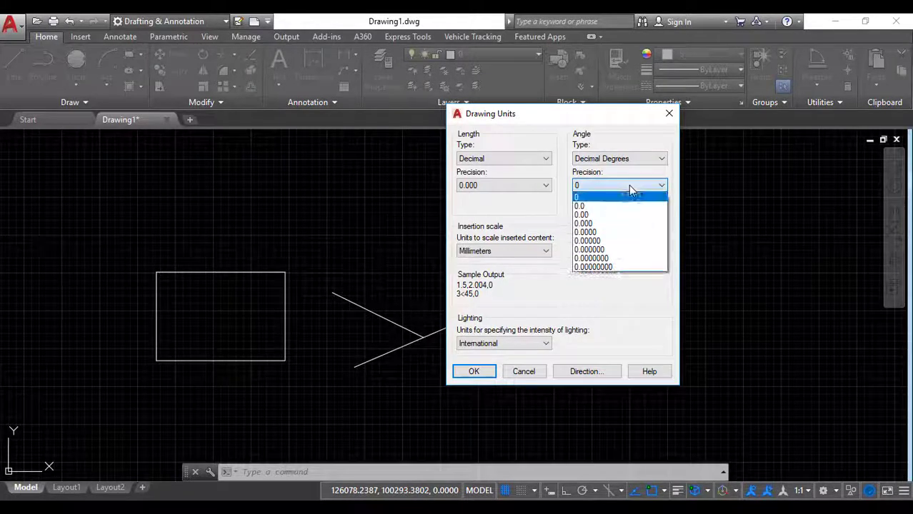
left_click(612, 232)
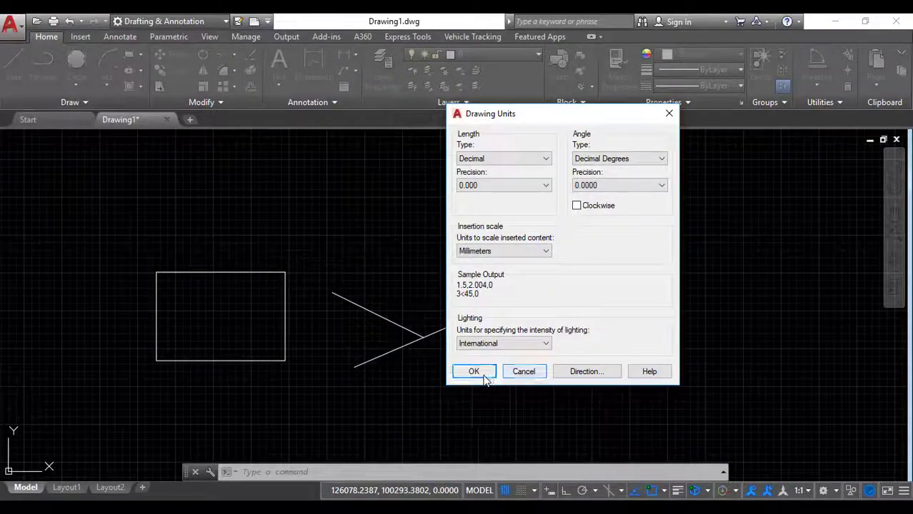
left_click(483, 374)
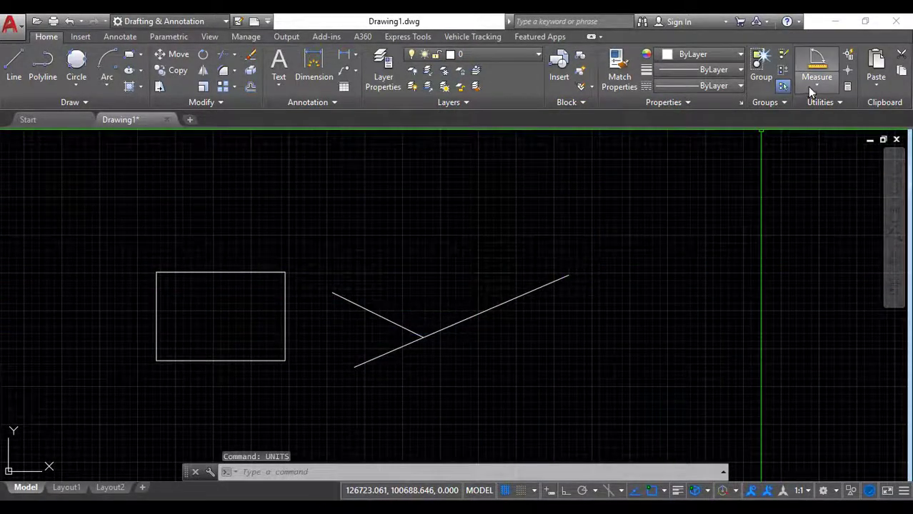
Measure the angle between the long diagonal line and the shorter line that meets it.
left_click(809, 86)
left_click(823, 161)
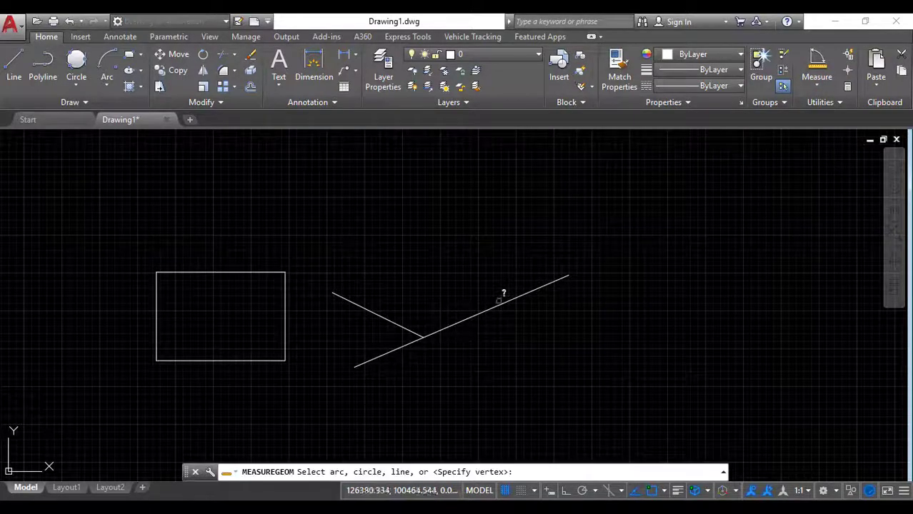
left_click(468, 309)
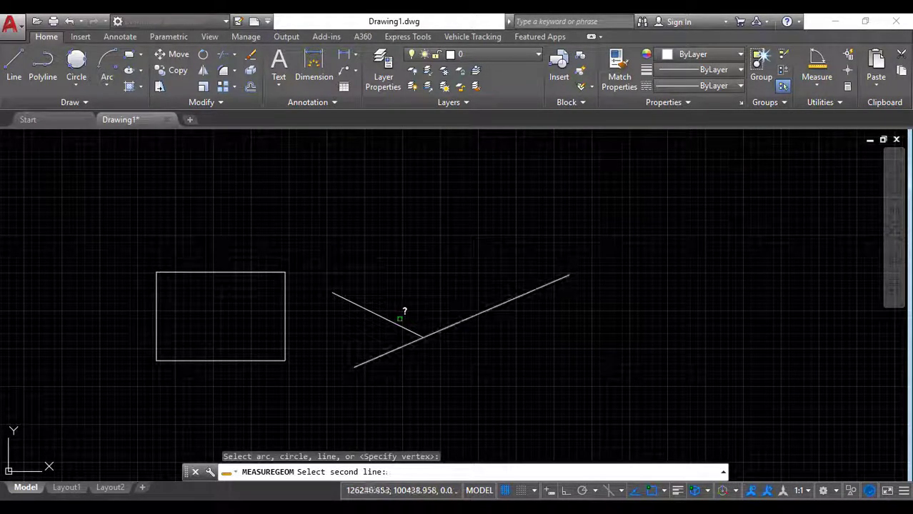
left_click(392, 320)
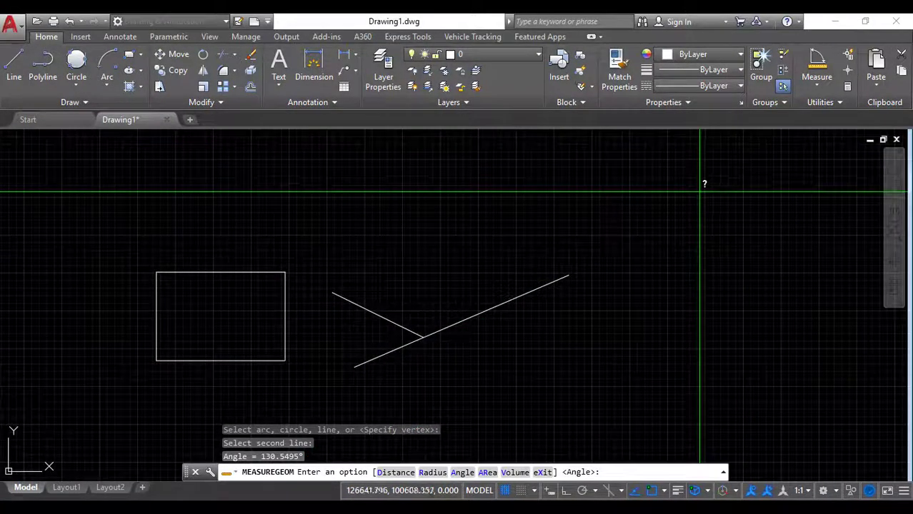
key("Escape")
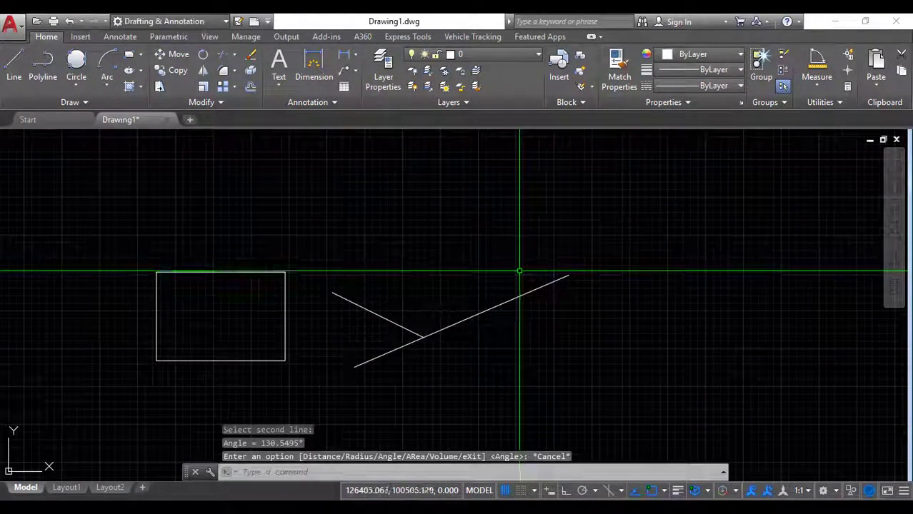
Draw a circle with a radius of about 70 units, centred on the upper end of the long diagonal line.
mouse_move(520, 271)
middle_mouse_down()
mouse_move(380, 283)
mouse_move(350, 296)
middle_mouse_up()
type("c")
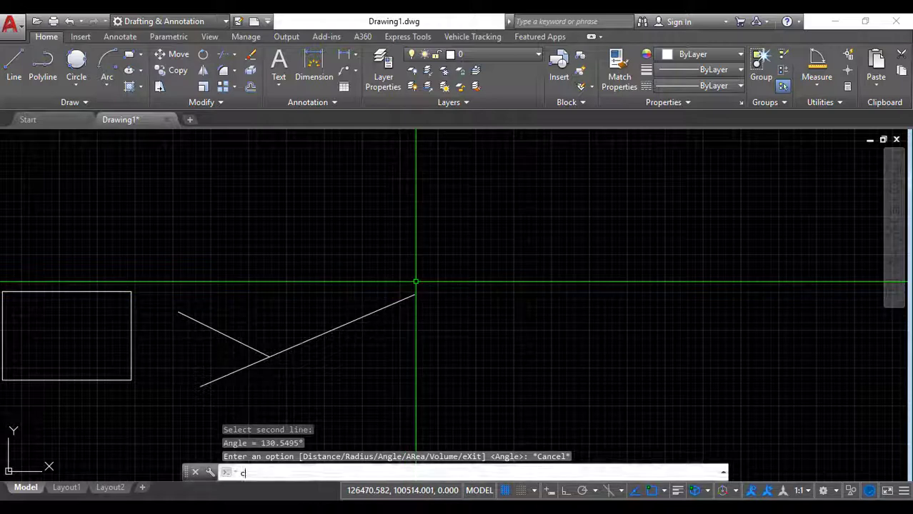
key("Return")
left_click(414, 294)
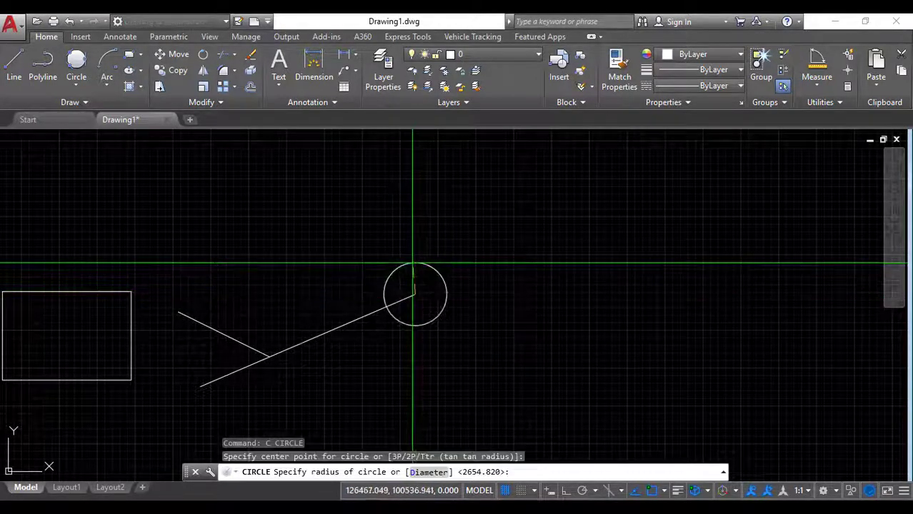
left_click(413, 242)
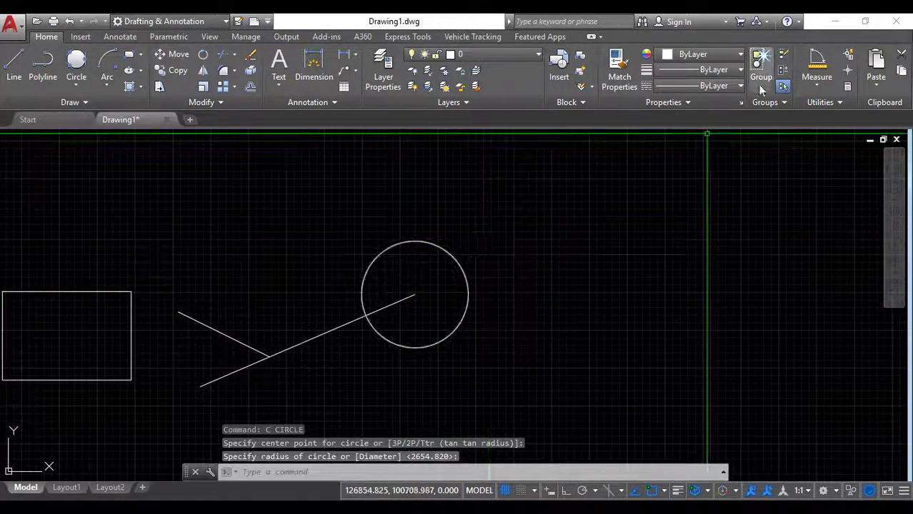
Measure the radius of the circle at the end of the long diagonal line.
left_click(819, 85)
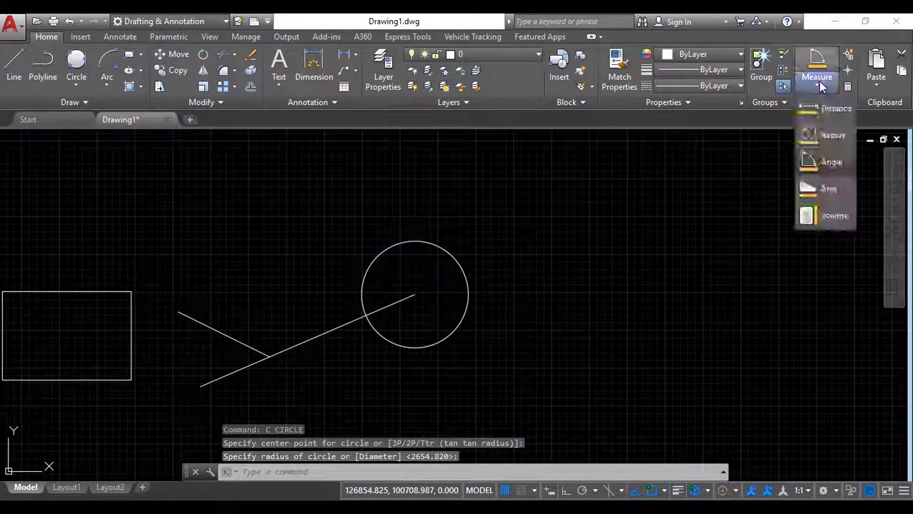
left_click(832, 138)
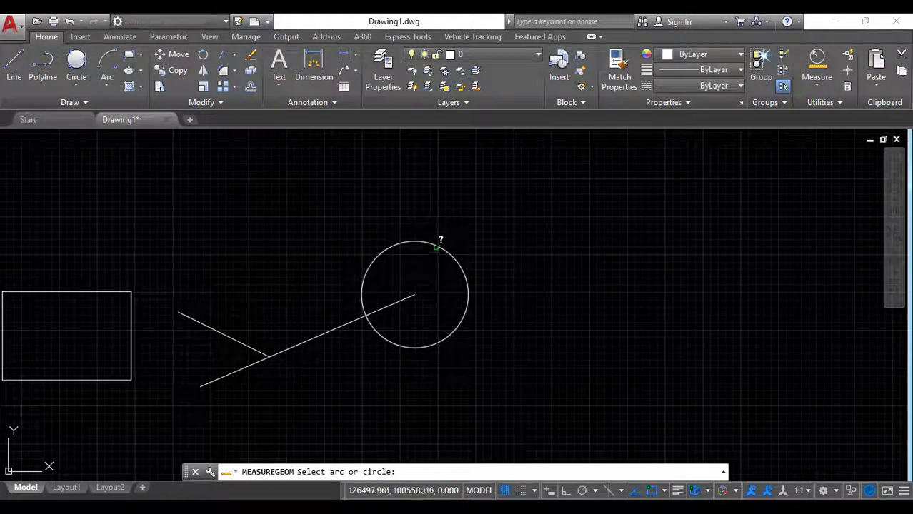
left_click(439, 247)
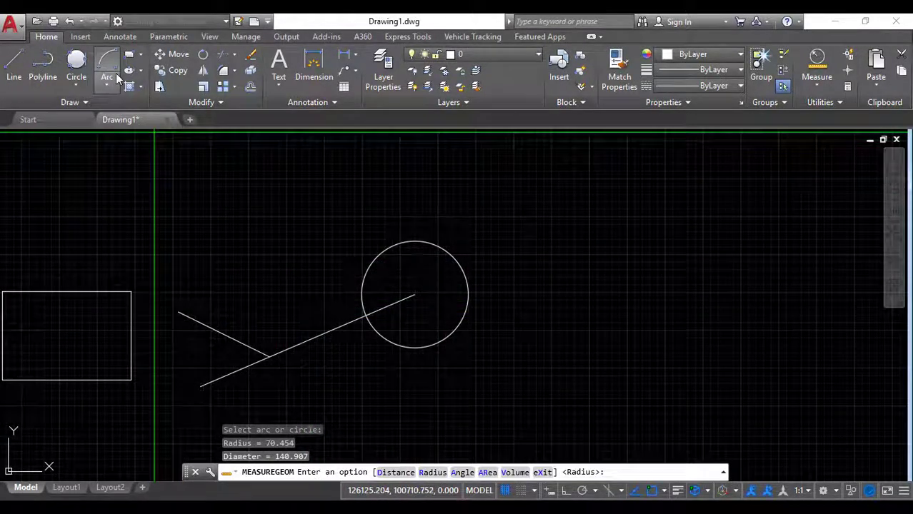
Draw a three-point arc with a radius of about 131 units, curving over the top of the circle.
left_click(108, 83)
left_click(119, 112)
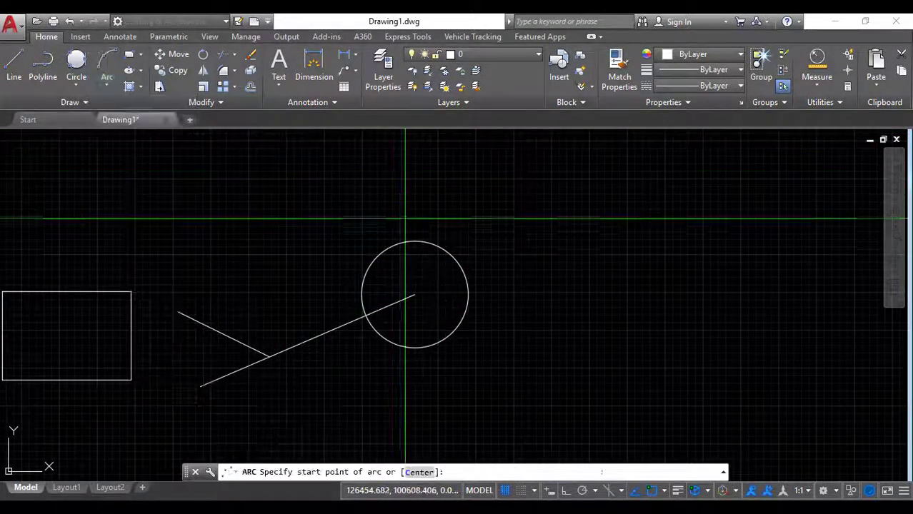
left_click(302, 283)
left_click(314, 206)
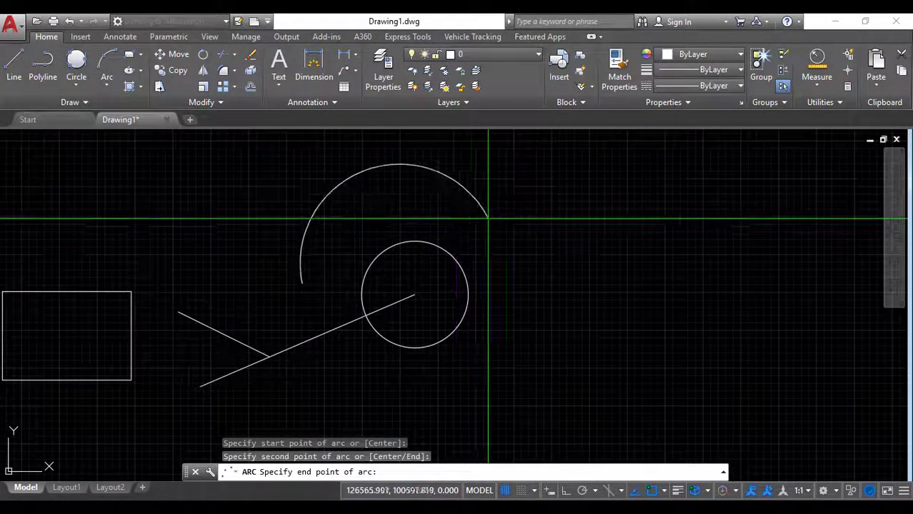
Measure the radius of the arc above the circle and end the measuring command.
left_click(818, 62)
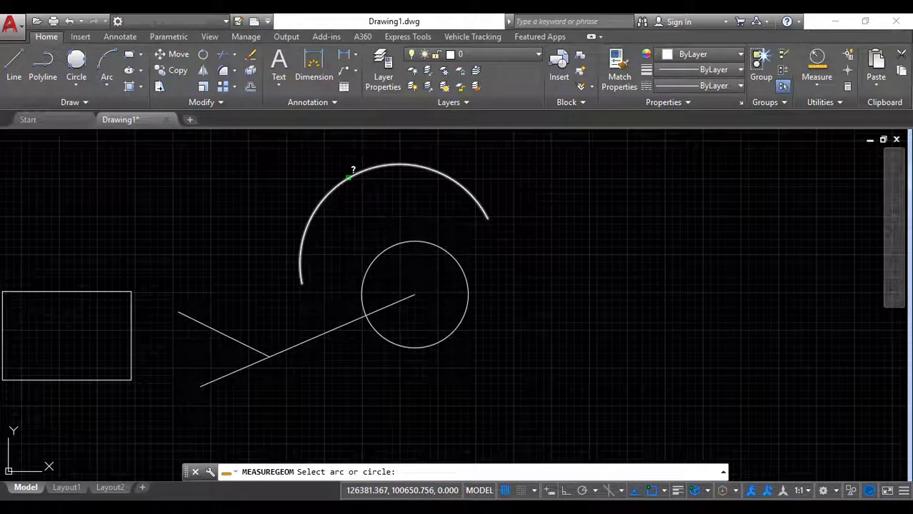
left_click(349, 176)
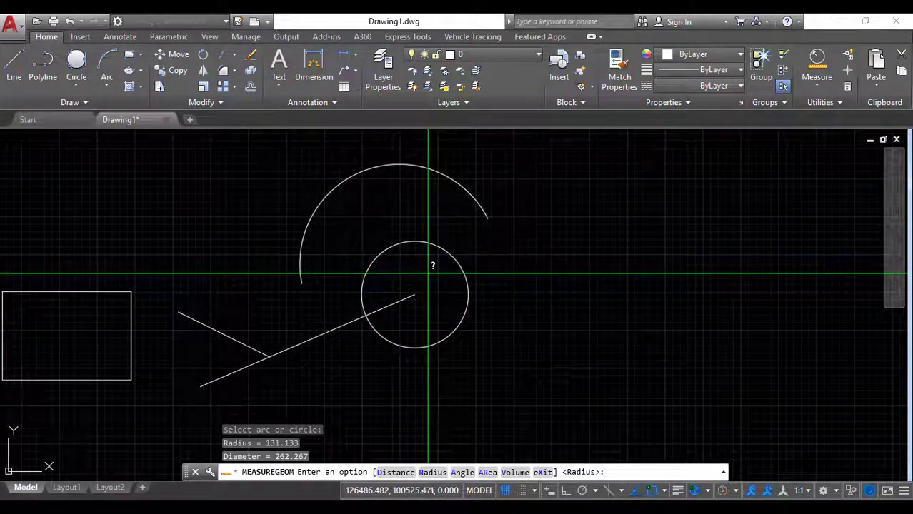
scroll(428, 275, "down", 4)
mouse_move(403, 291)
middle_mouse_down()
mouse_move(444, 304)
mouse_move(508, 353)
middle_mouse_up()
scroll(463, 323, "up", 4)
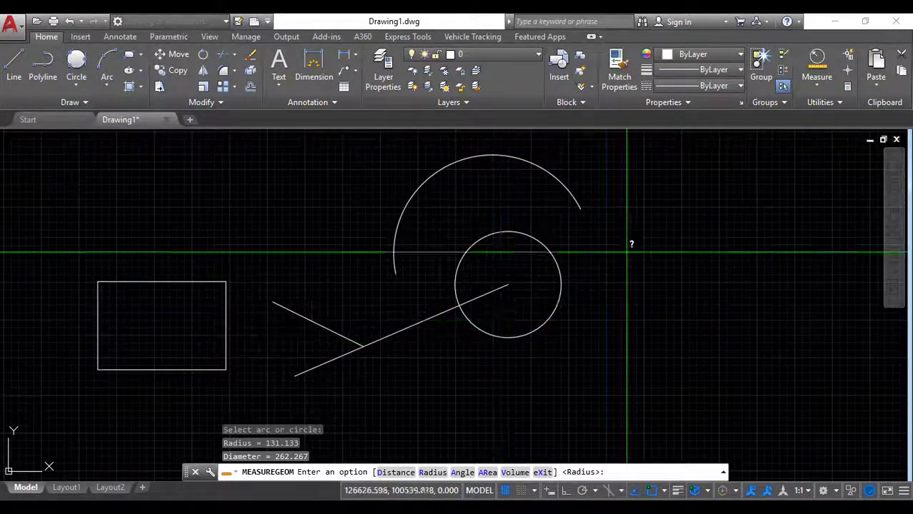
left_click(818, 88)
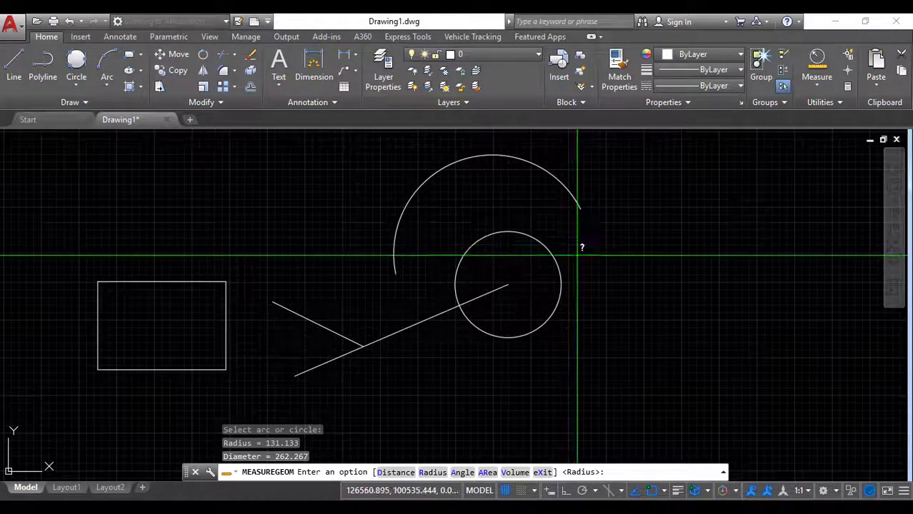
key("Escape")
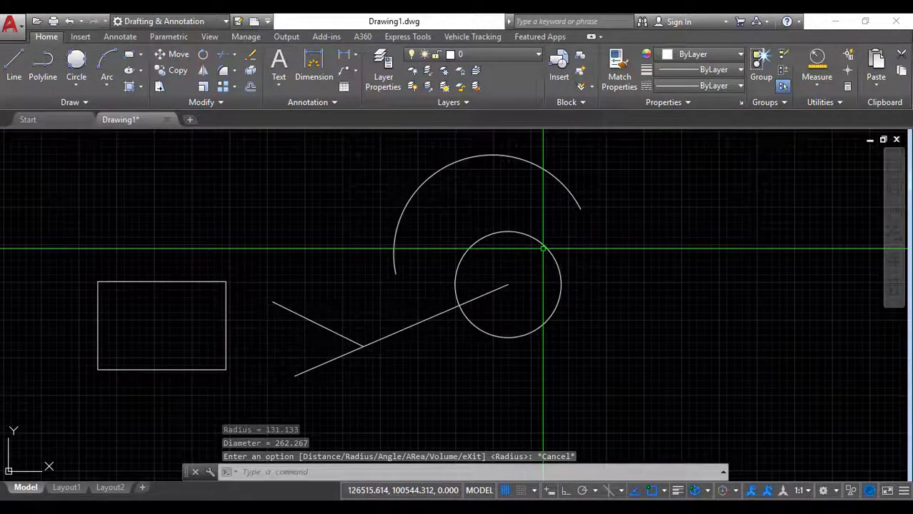
scroll(529, 247, "down", 3)
scroll(495, 261, "up", 3)
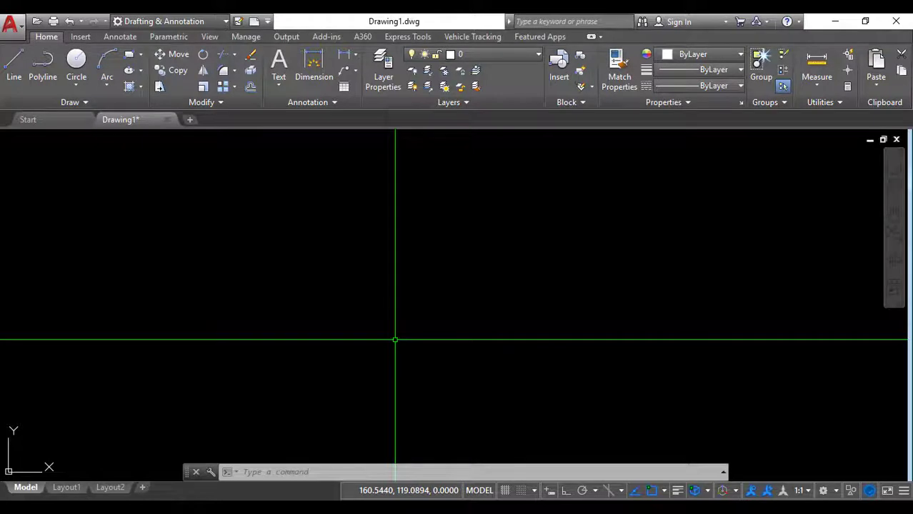
Draw an open zigzag polyline of five segments with two peaks across the middle of the empty drawing.
type("pl")
key("Return")
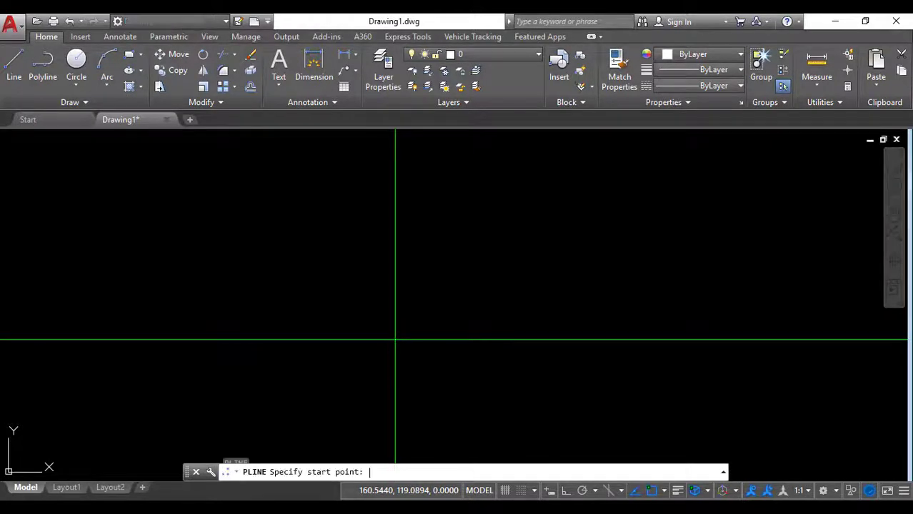
left_click(316, 336)
left_click(395, 229)
left_click(448, 320)
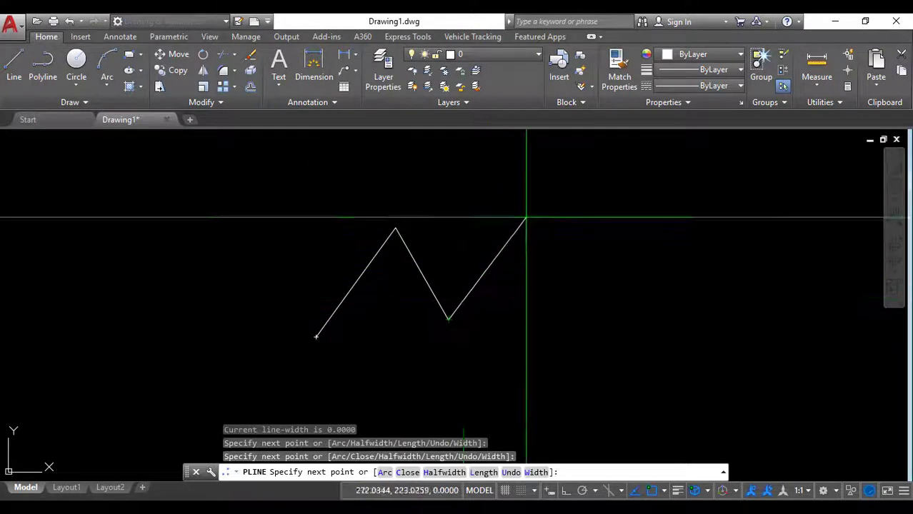
left_click(526, 218)
left_click(600, 319)
left_click(647, 243)
key("Escape")
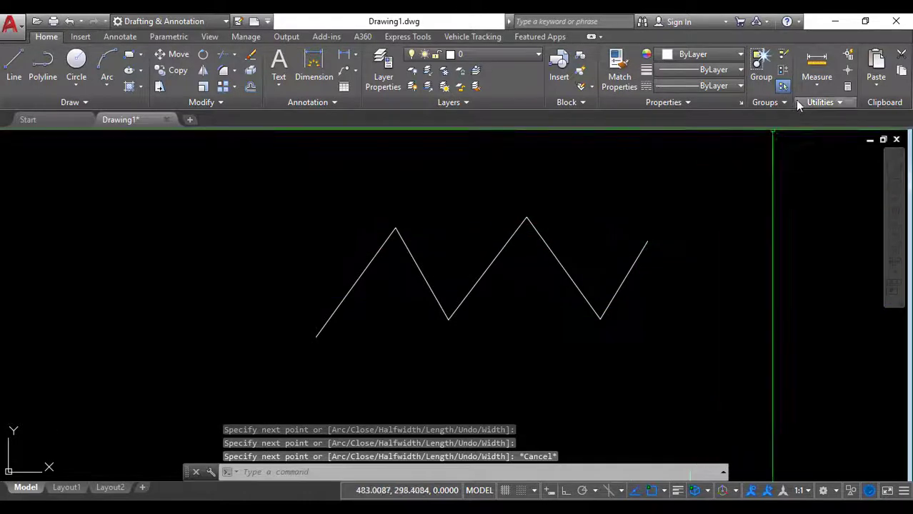
Query the coordinates of the zigzag polyline's lower starting endpoint with the ID command.
left_click(809, 84)
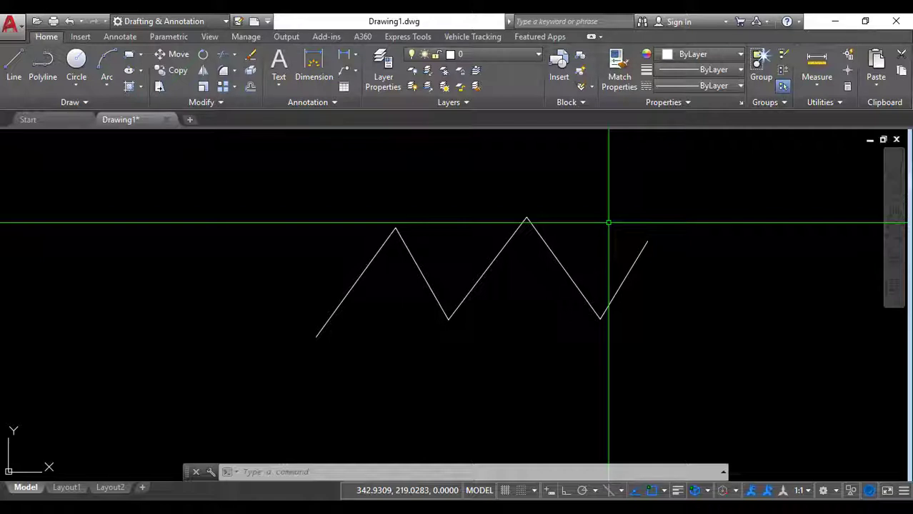
type("ID")
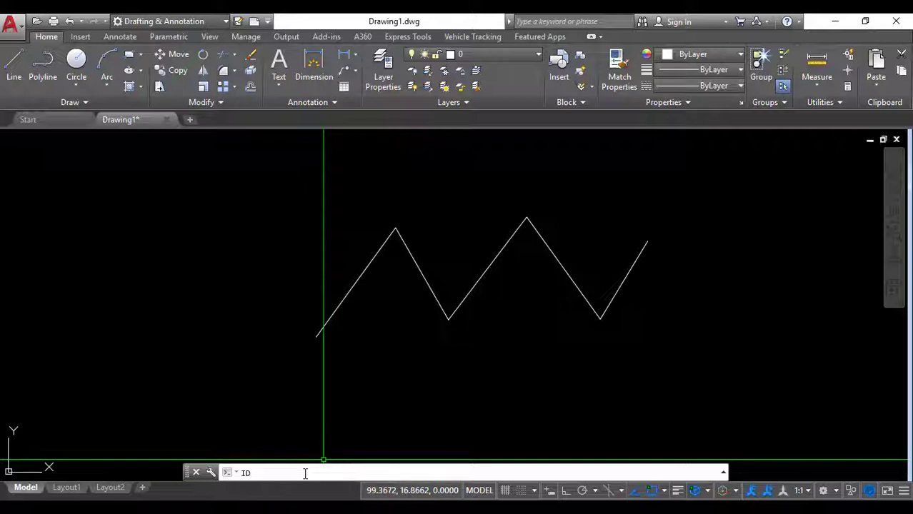
key("Return")
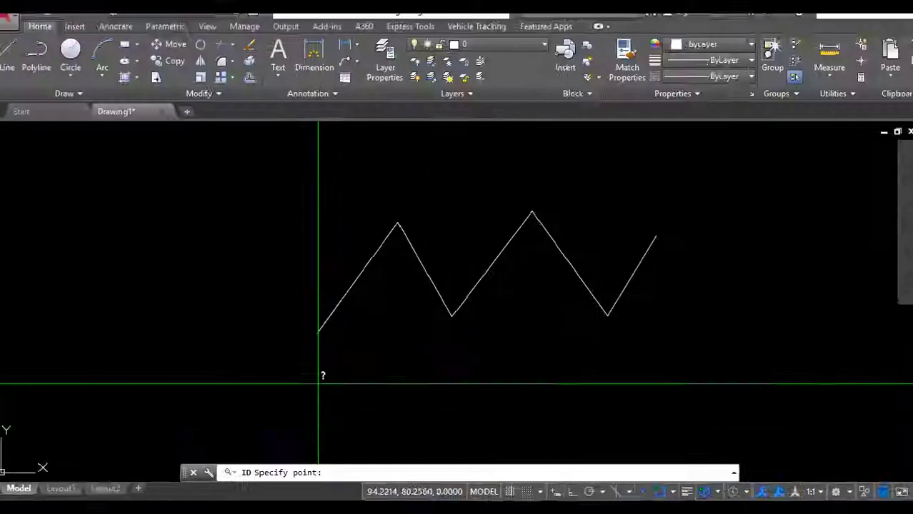
left_click(316, 336)
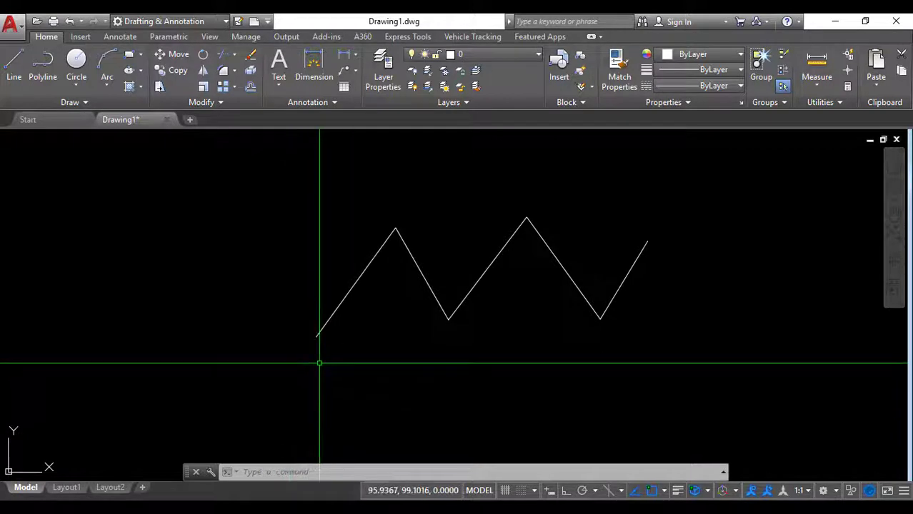
Open the Properties palette, float it over the drawing area and look through its general settings.
middle_click_drag(363, 363, 332, 383)
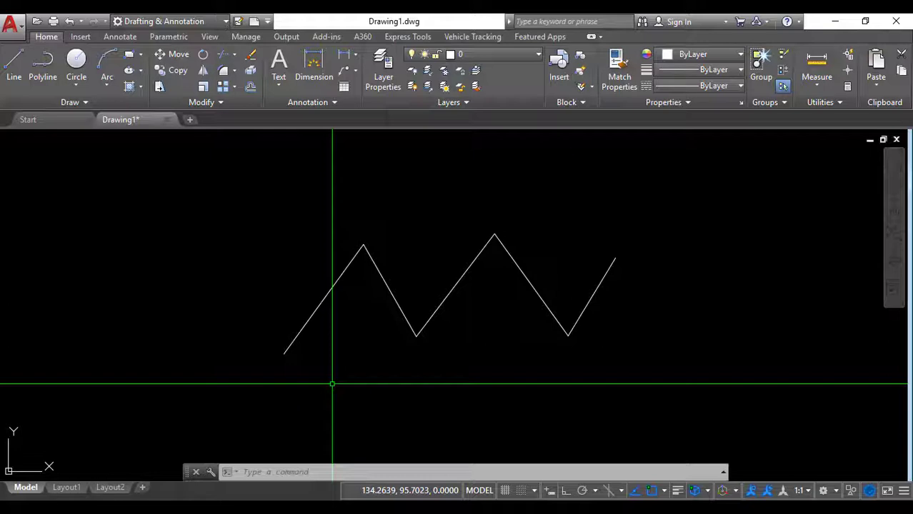
type("PR")
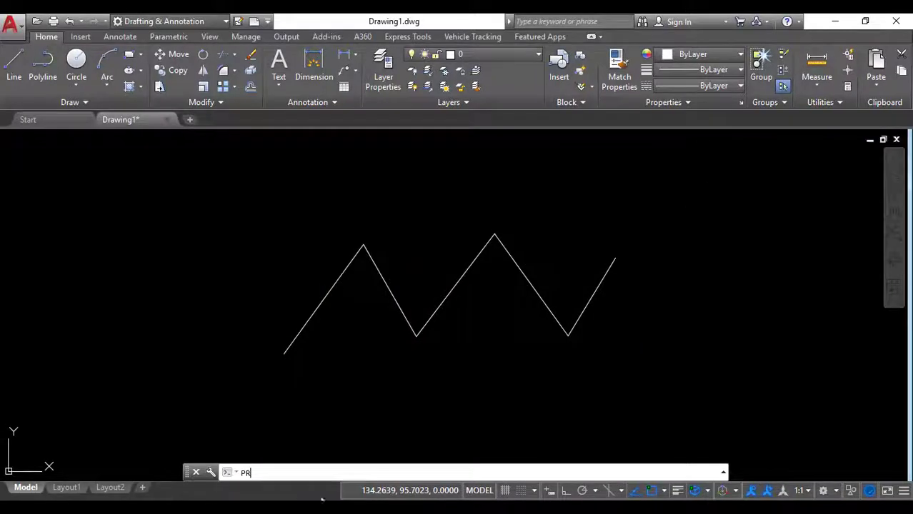
key("Return")
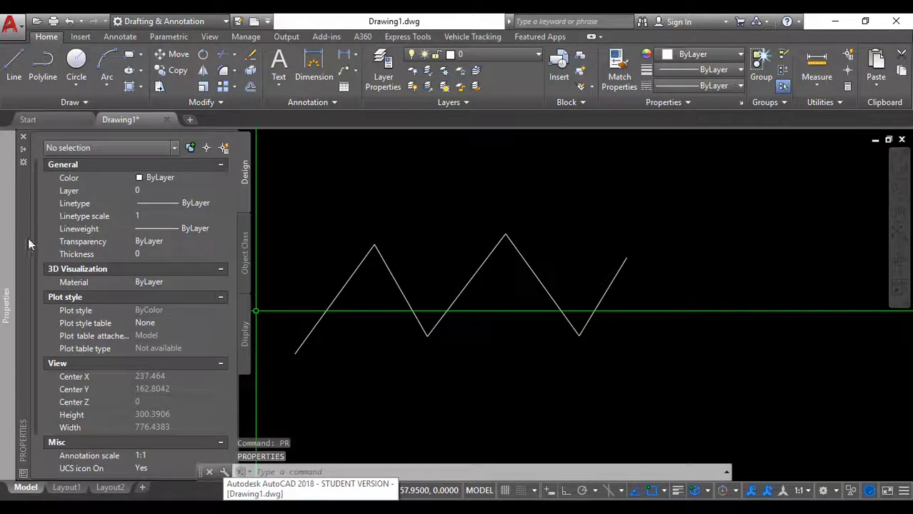
mouse_move(28, 243)
left_mouse_down()
mouse_move(309, 217)
mouse_move(318, 190)
left_mouse_up()
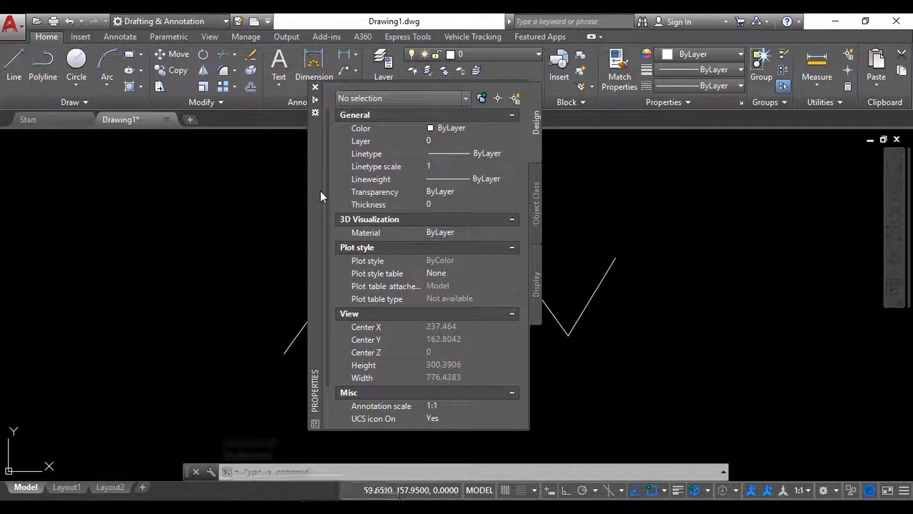
scroll(471, 197, "down", 2)
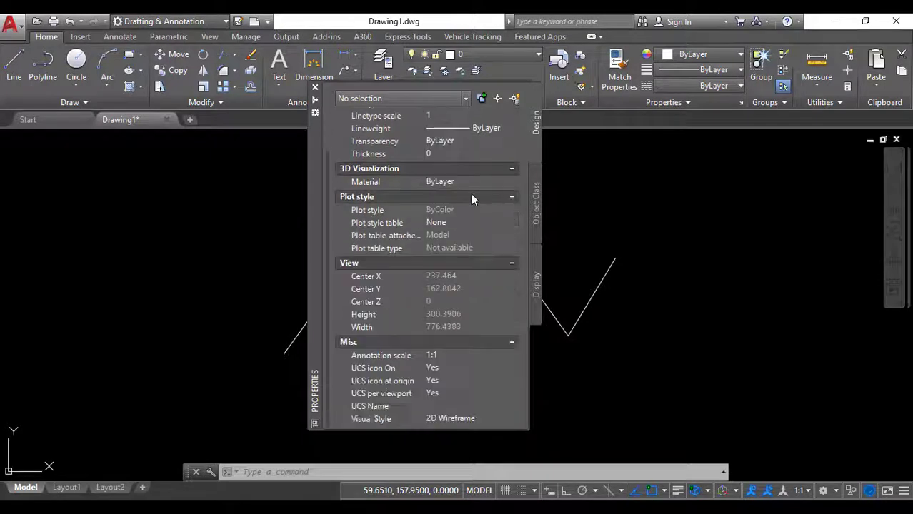
scroll(470, 195, "up", 2)
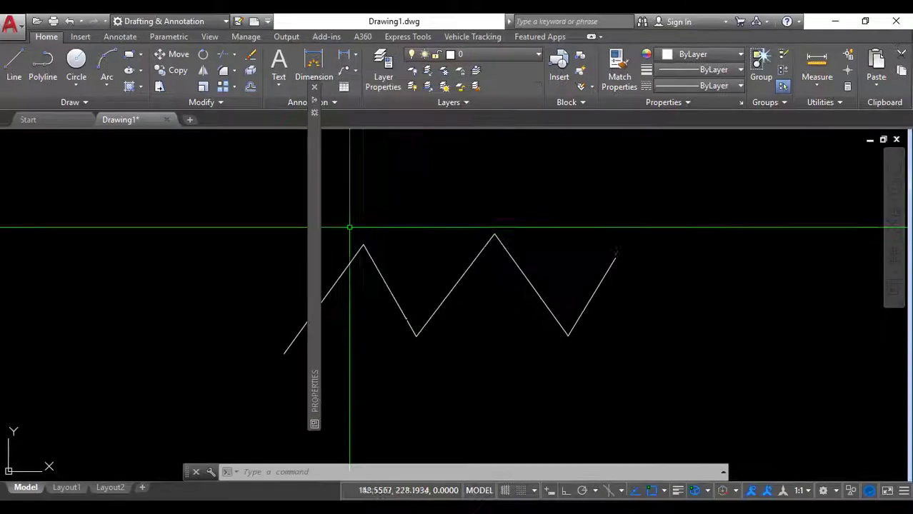
Reposition the floating Properties palette over the drawing area and test how it expands and collapses.
mouse_move(319, 265)
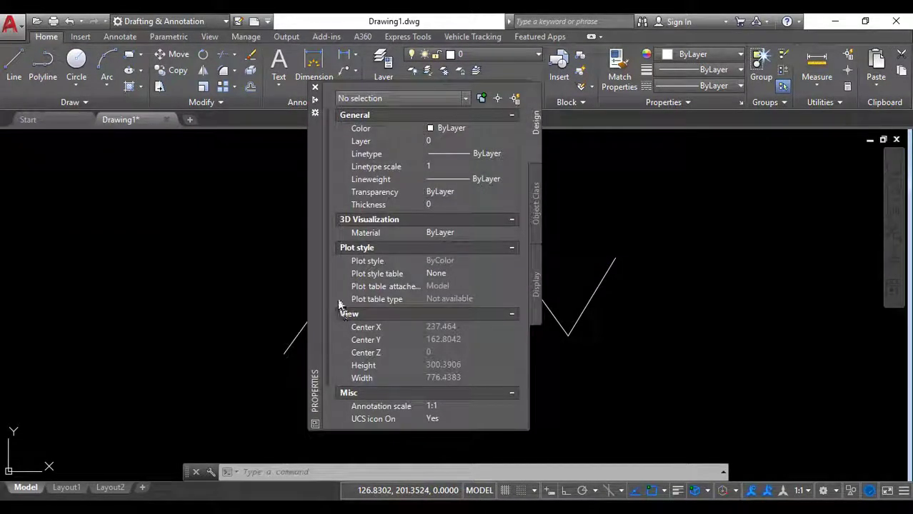
mouse_move(322, 238)
left_mouse_down()
mouse_move(344, 225)
mouse_move(567, 210)
mouse_move(150, 201)
mouse_move(160, 199)
mouse_move(173, 240)
left_mouse_up()
mouse_move(230, 264)
left_mouse_down()
mouse_move(583, 237)
mouse_move(623, 252)
mouse_move(350, 214)
left_mouse_up()
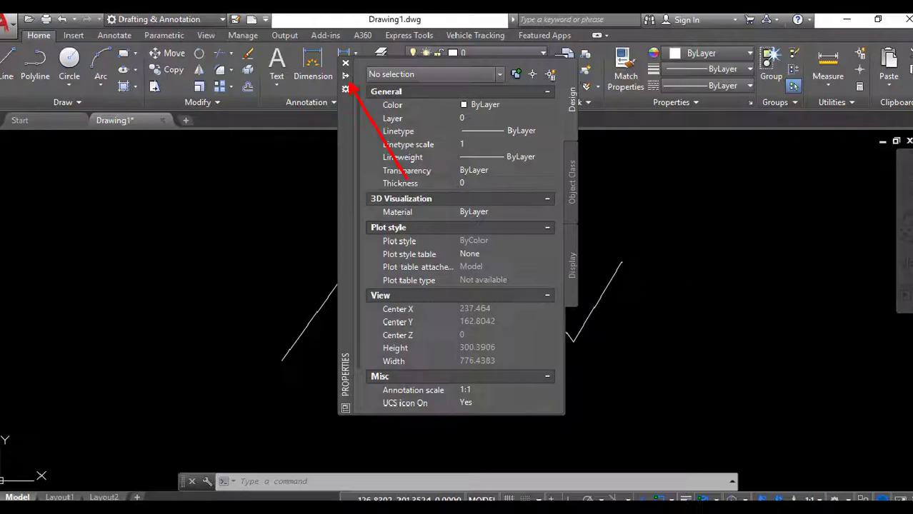
left_click(346, 55)
mouse_move(346, 76)
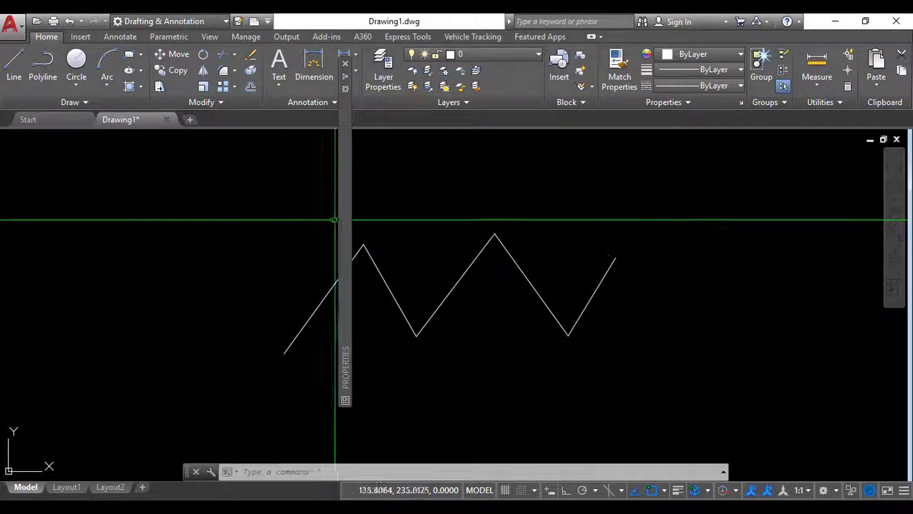
mouse_move(343, 223)
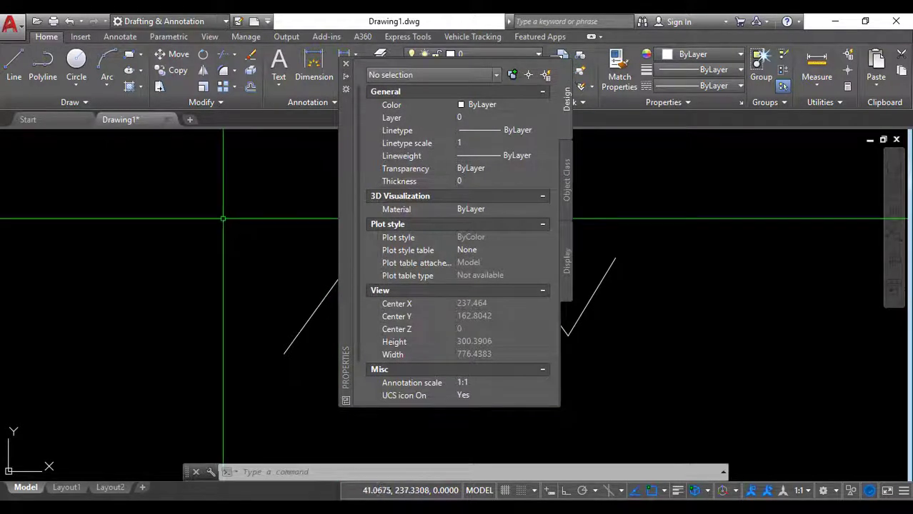
mouse_move(349, 205)
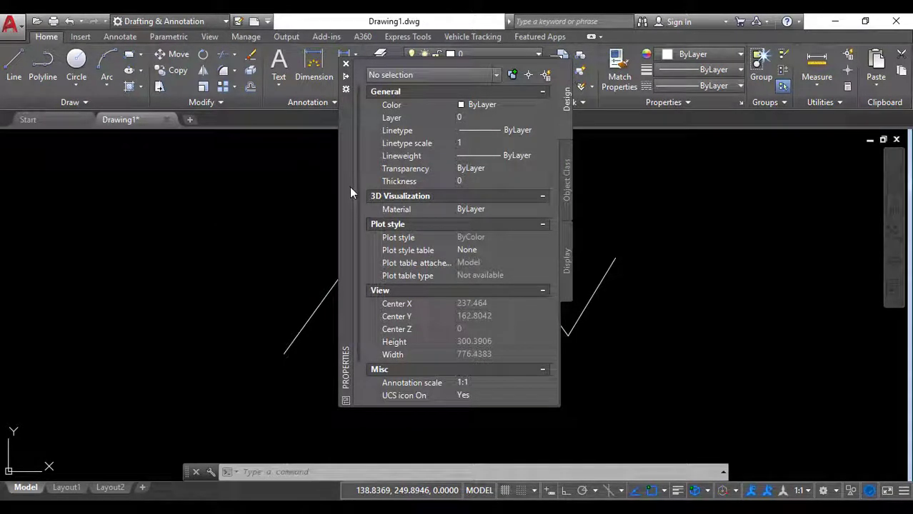
left_click_drag(345, 178, 344, 192)
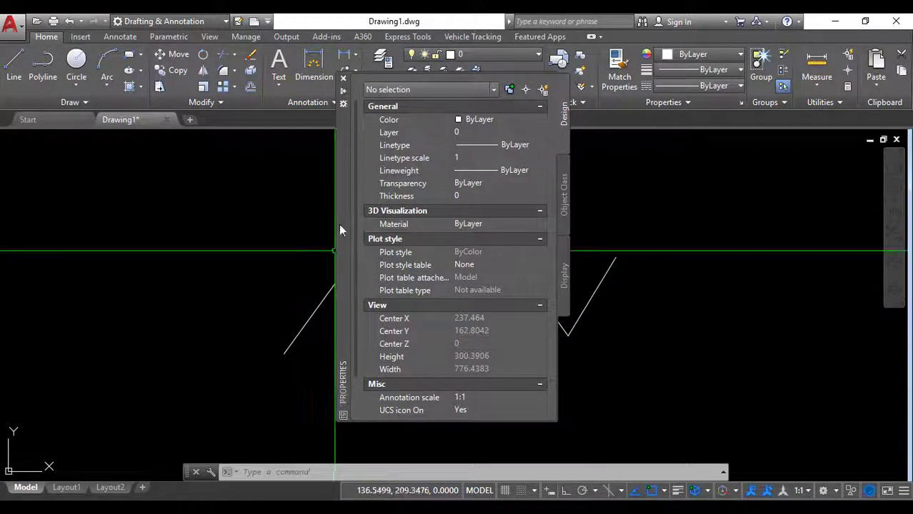
Dock the Properties palette along the left edge of the drawing area and minimize it to an auto-hiding strip.
left_click_drag(344, 218, 5, 275)
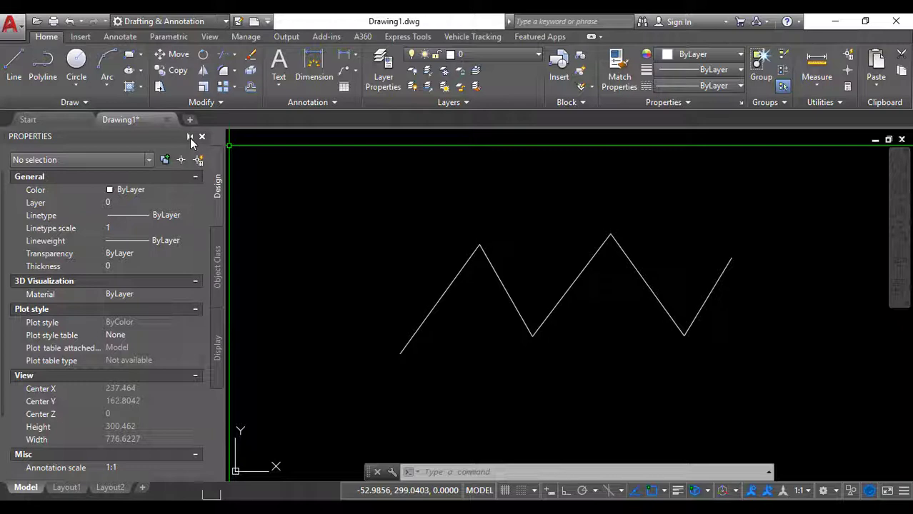
left_click(190, 137)
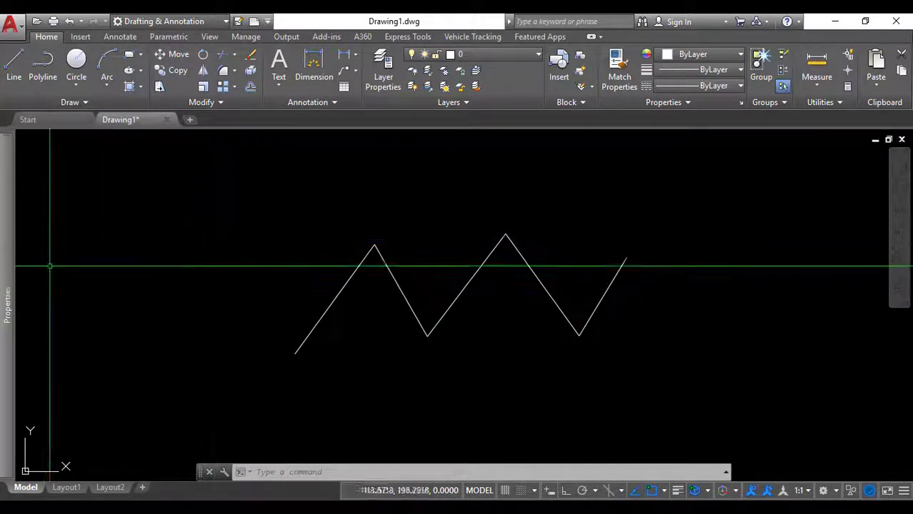
mouse_move(12, 282)
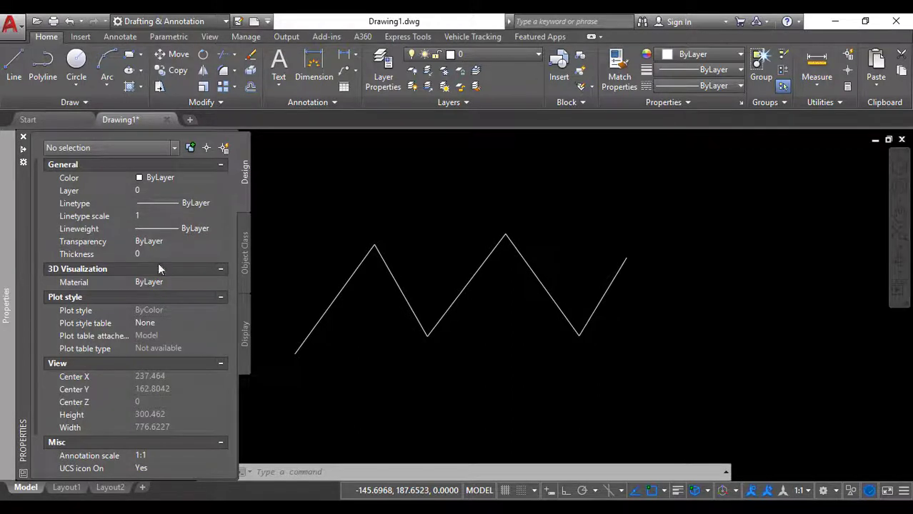
Examine the zigzag polyline's properties in the Properties palette and clear the selection.
left_click(341, 313)
left_click(309, 297)
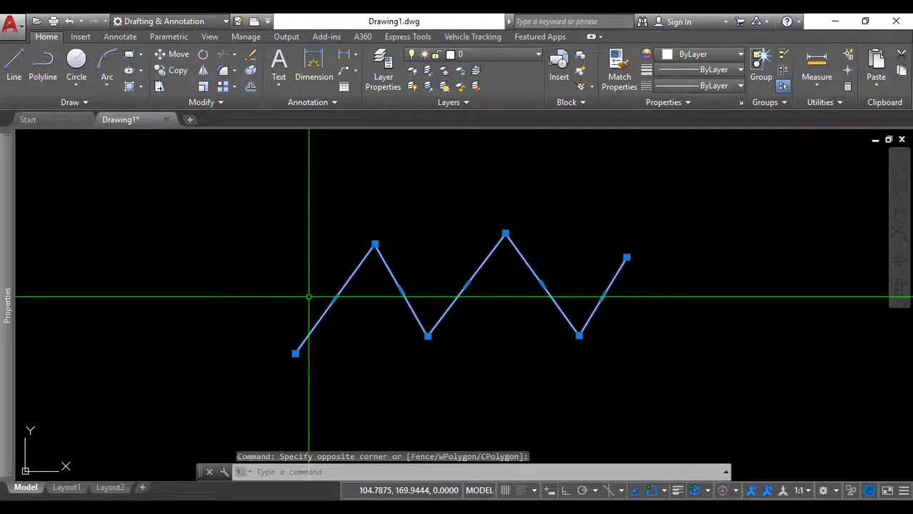
mouse_move(9, 306)
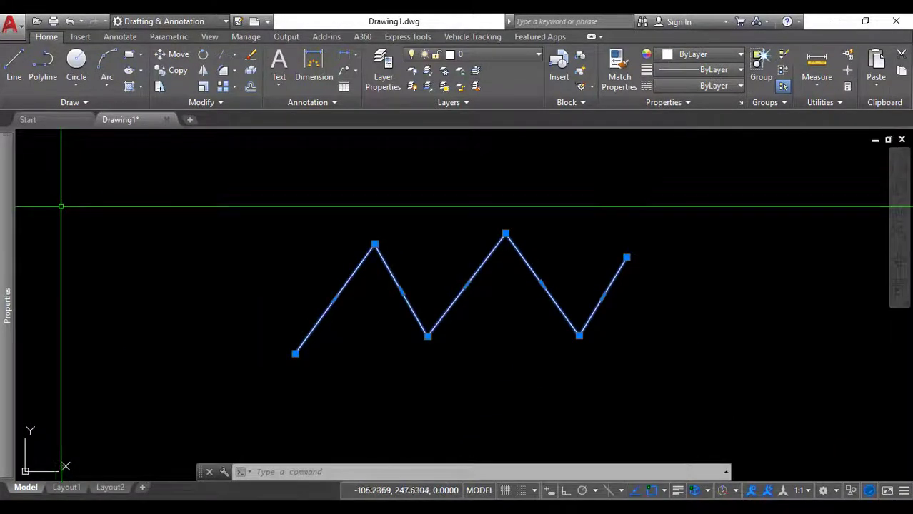
mouse_move(1, 245)
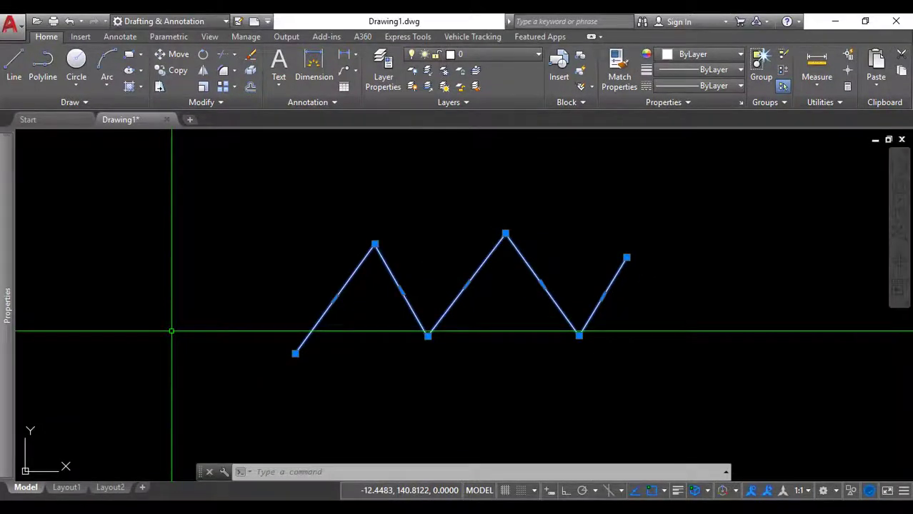
key("Escape")
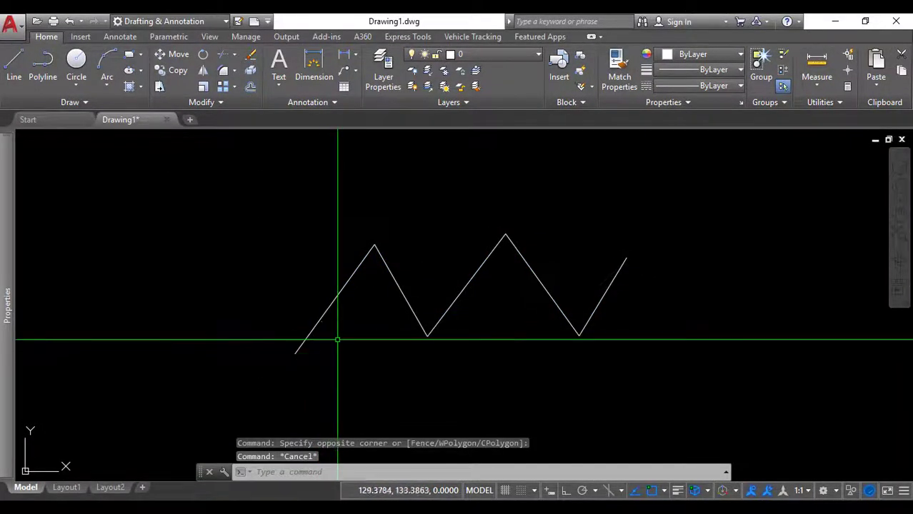
Draw a three-point arc with a radius of about 71 units, arching across the middle of the zigzag polyline.
type("arc")
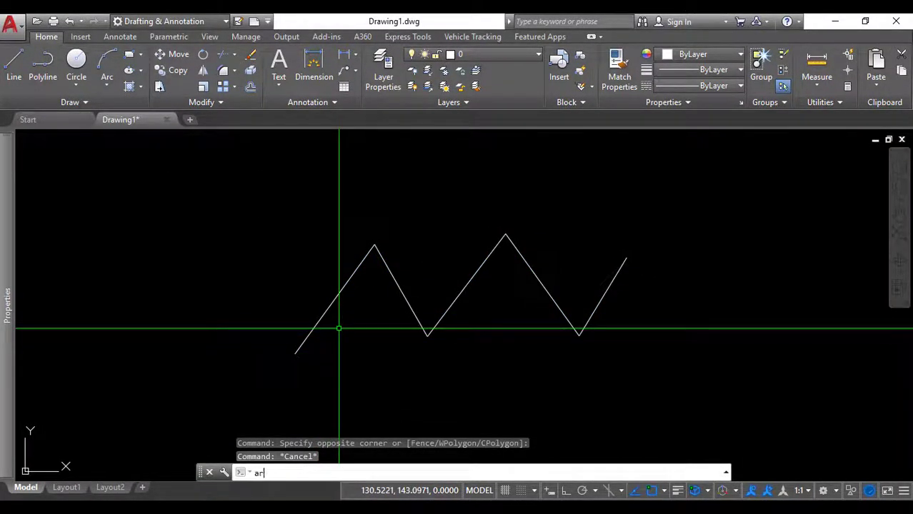
key("Return")
left_click(377, 321)
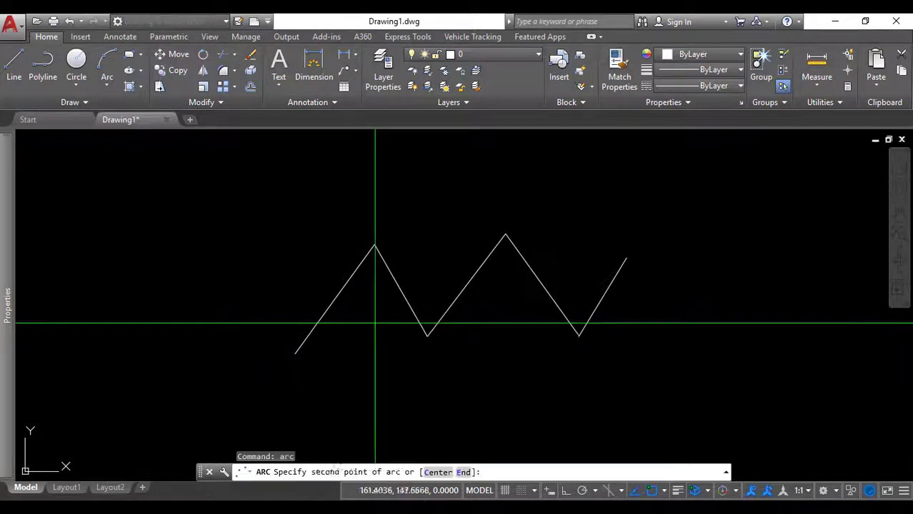
left_click(429, 264)
left_click(539, 321)
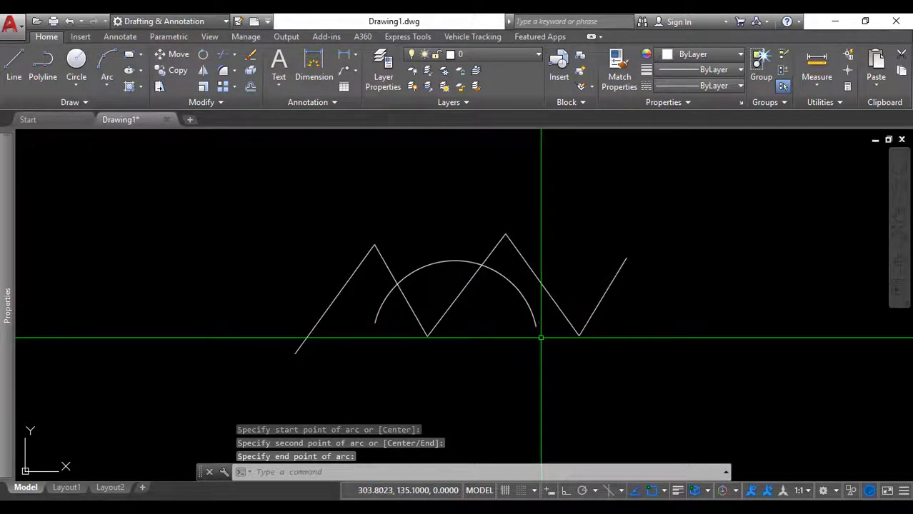
Draw a rectangle around the zigzag's second valley, overlapping the end of the arc.
type("rec")
key("Return")
left_click(604, 356)
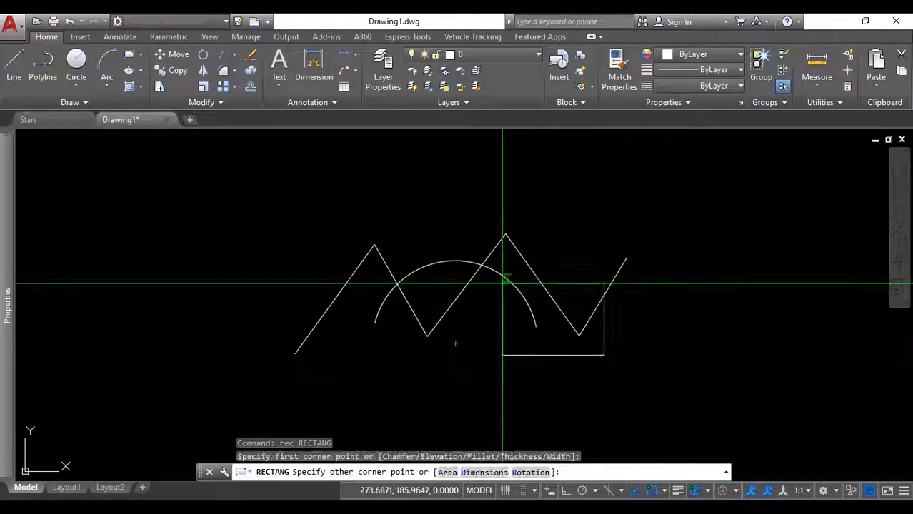
left_click(505, 279)
Draw a circle beneath the arc, overlapping the rectangle and the zigzag's first valley.
type("c")
key("Return")
left_click(465, 343)
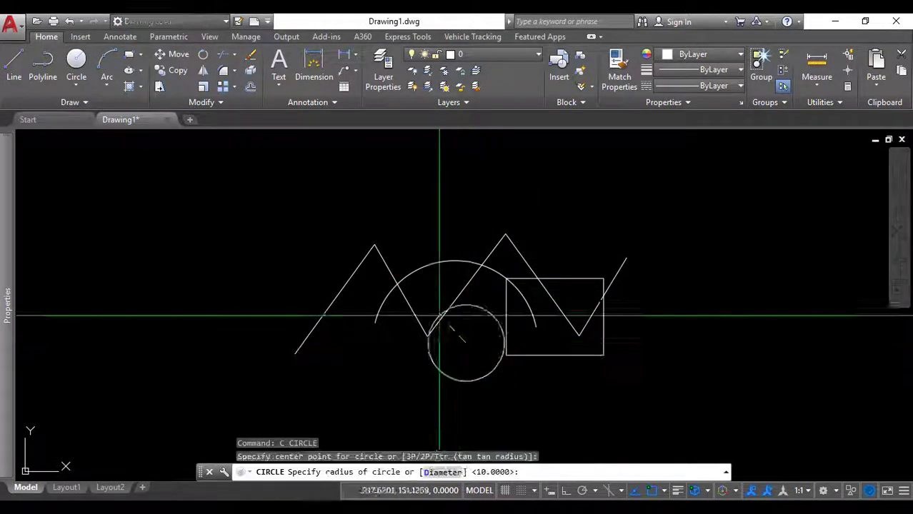
left_click(429, 297)
key("Escape")
Select the circle and the rectangle one after the other and examine their properties.
left_click(431, 291)
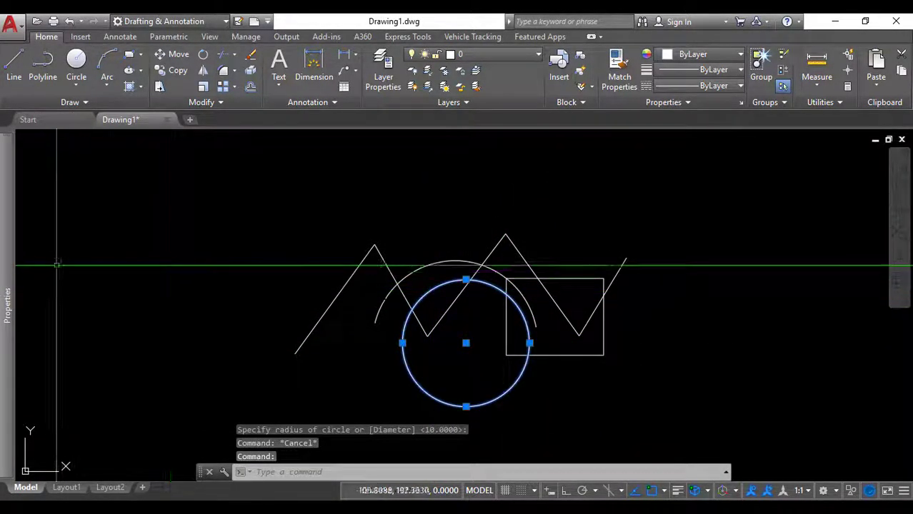
mouse_move(8, 300)
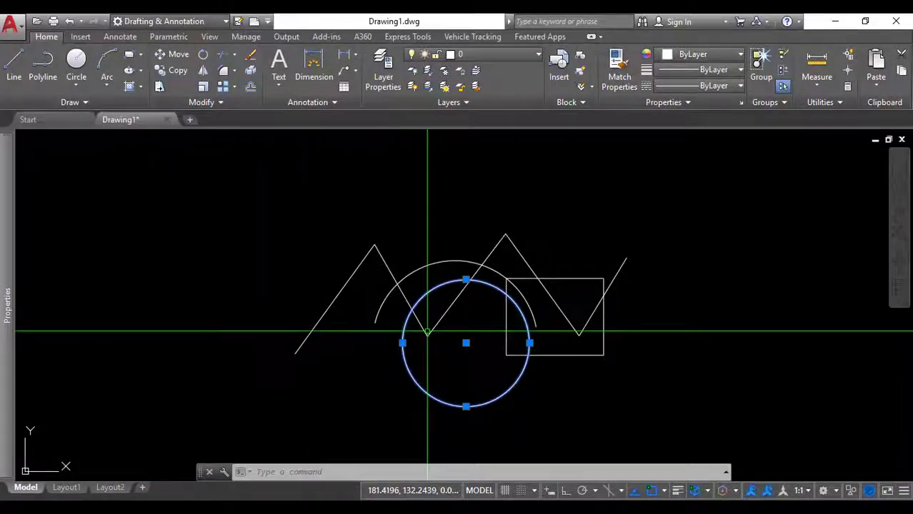
key("Escape")
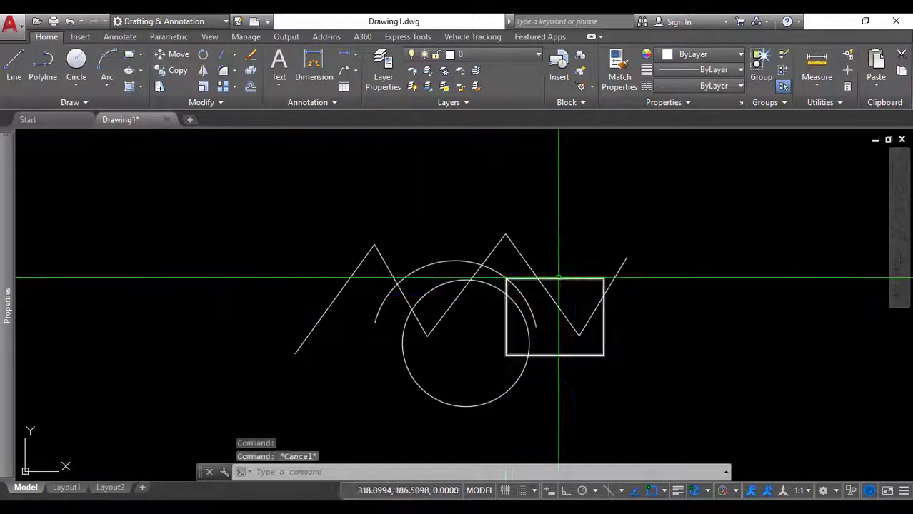
left_click(559, 277)
mouse_move(3, 259)
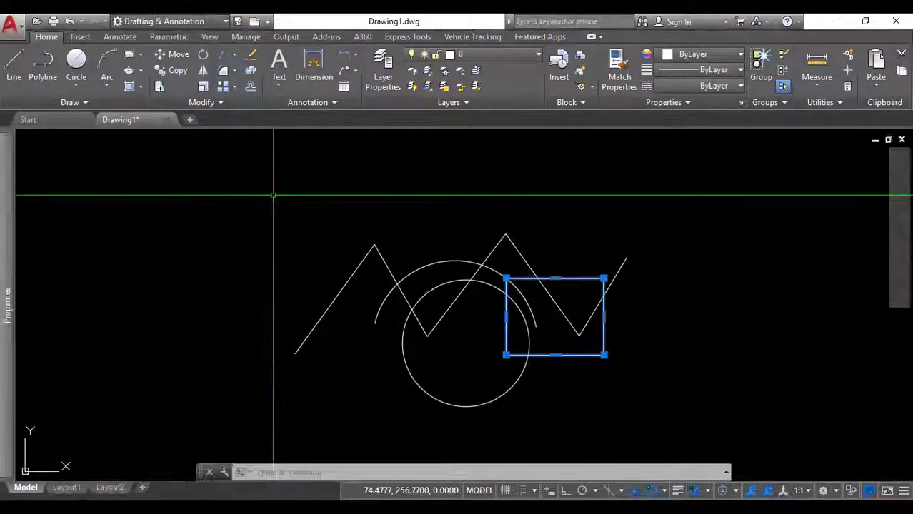
key("Escape")
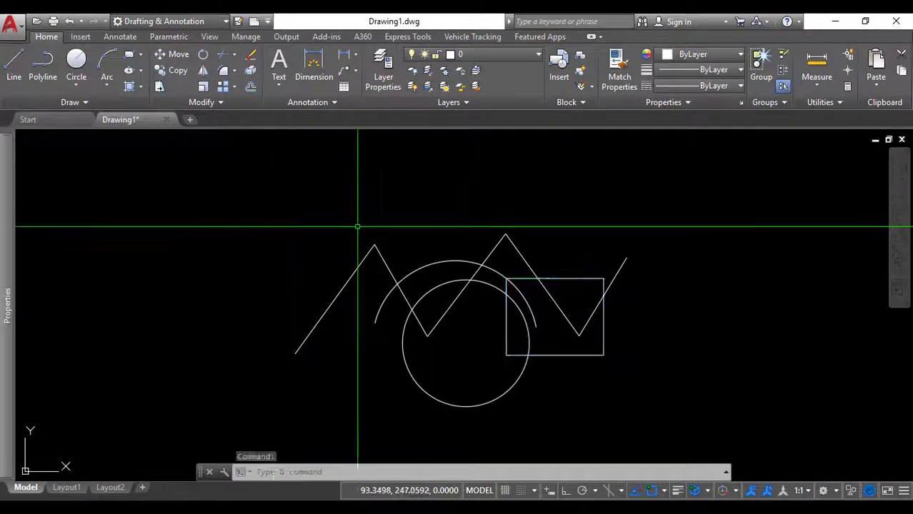
Examine the arc's geometry properties and clear the selection.
left_click(458, 265)
mouse_move(11, 243)
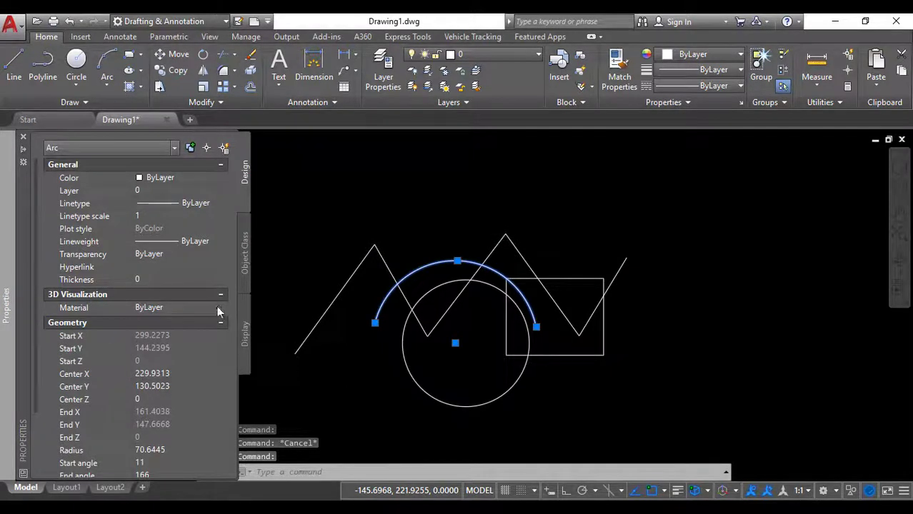
key("Escape")
Select the zigzag, arc, circle and rectangle together and display their shared properties.
left_click(632, 373)
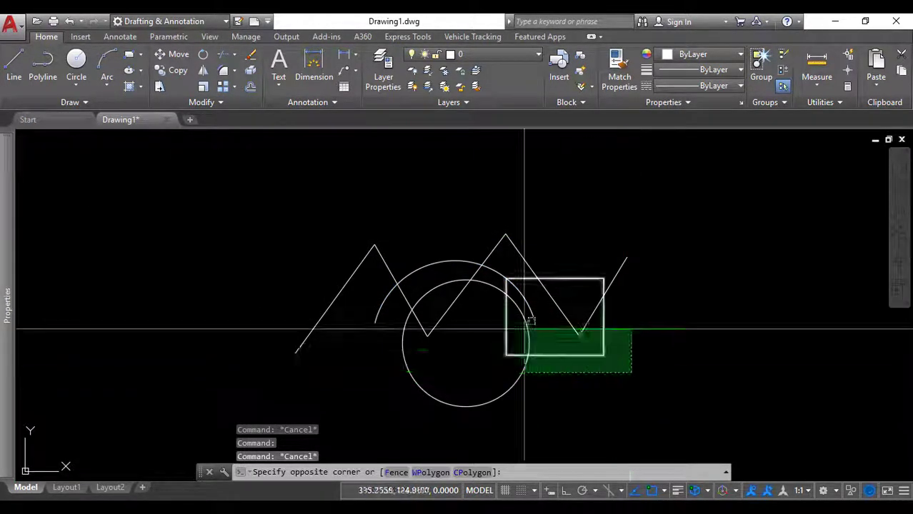
left_click(333, 268)
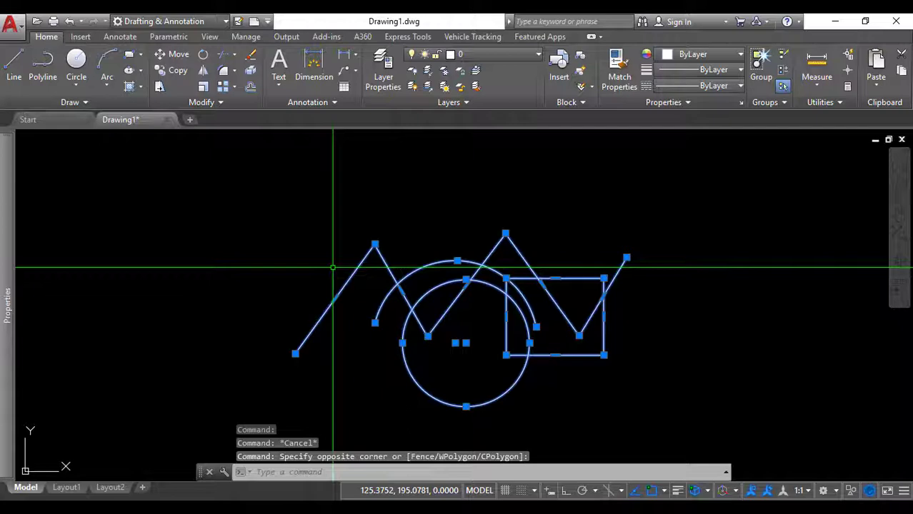
mouse_move(8, 286)
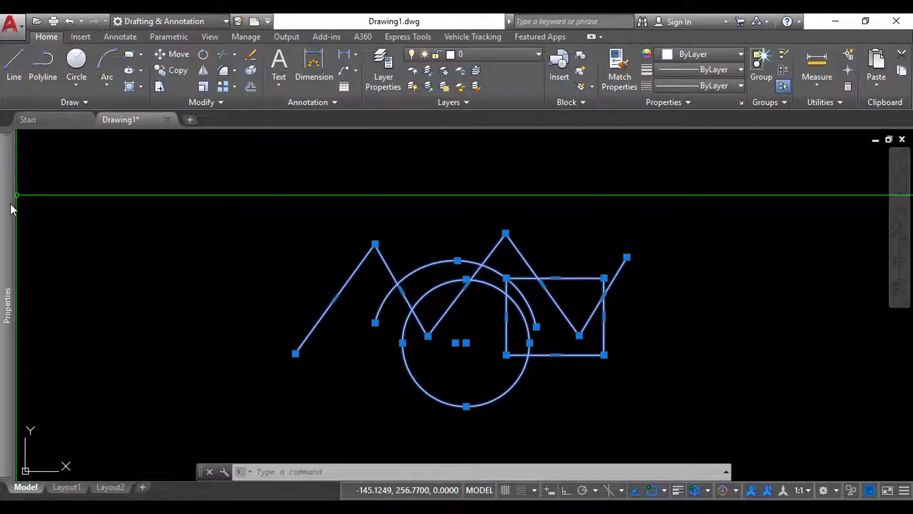
key("ctrl+1")
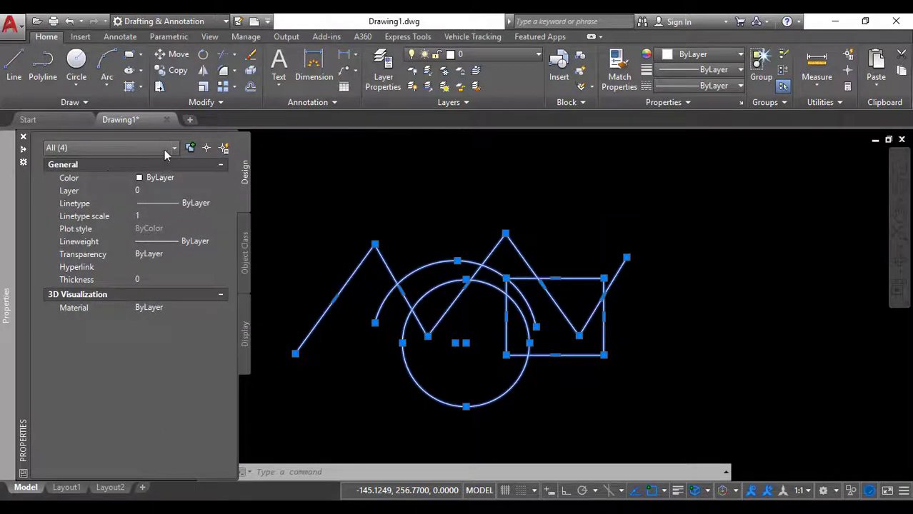
Filter the displayed properties of the selected objects to the polylines only.
left_click(174, 148)
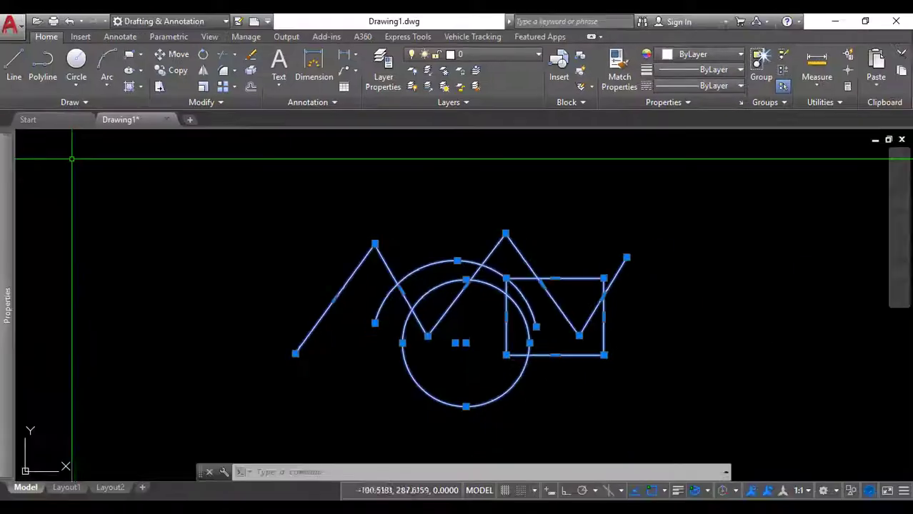
mouse_move(10, 194)
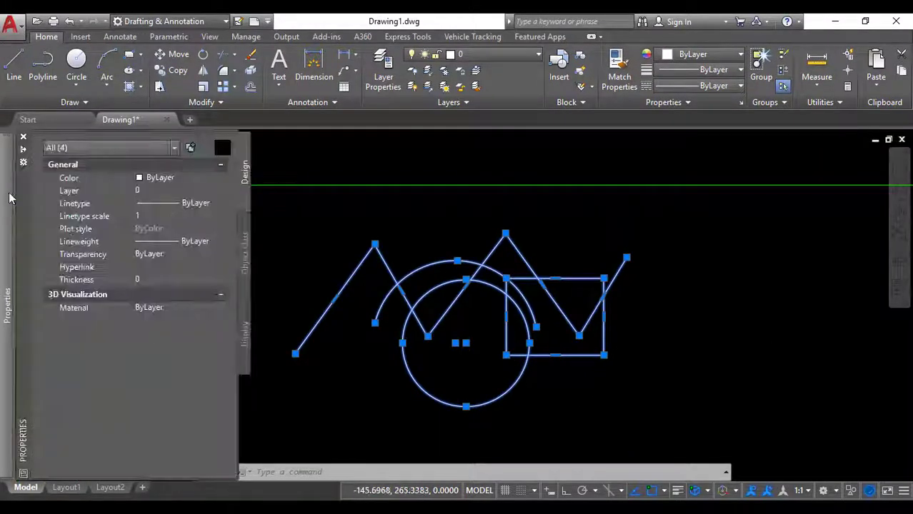
left_click(164, 149)
left_click(100, 203)
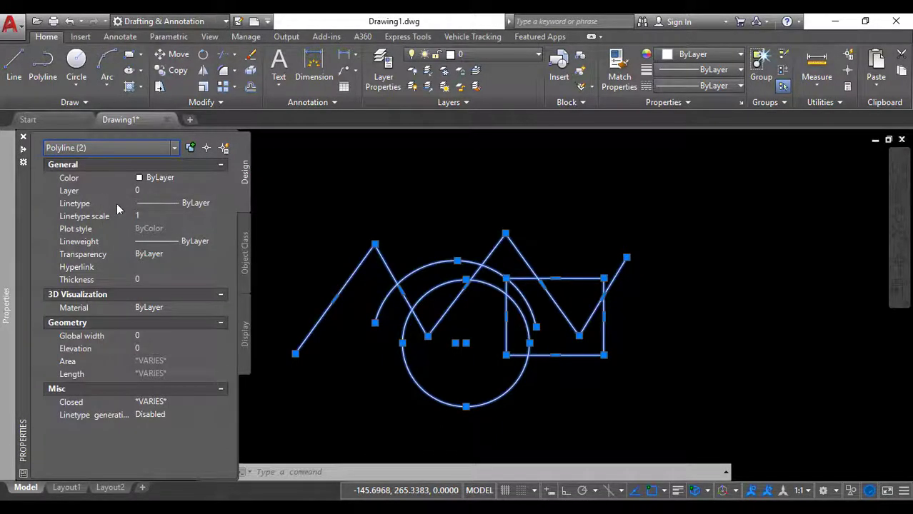